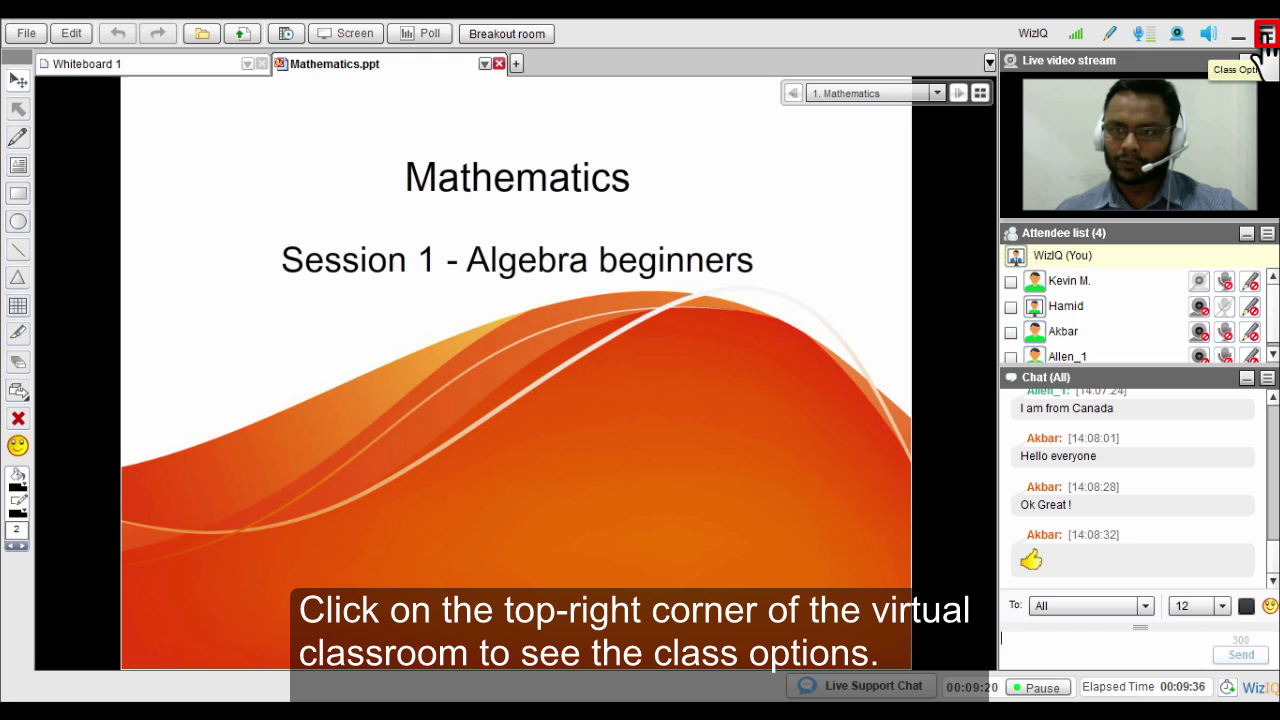
# Step: Review the speaker, microphone and webcam settings, confirm them, and switch to Whiteboard 1
pyautogui.click(1264, 38)
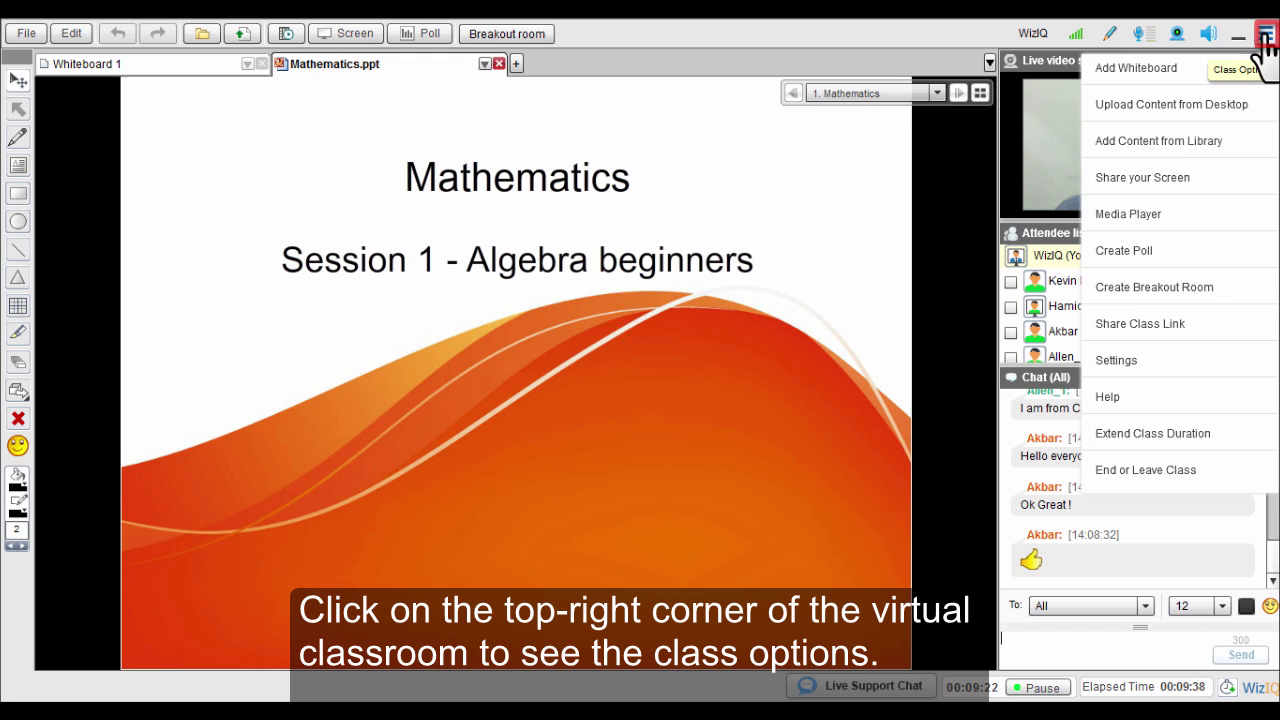
pyautogui.click(1152, 362)
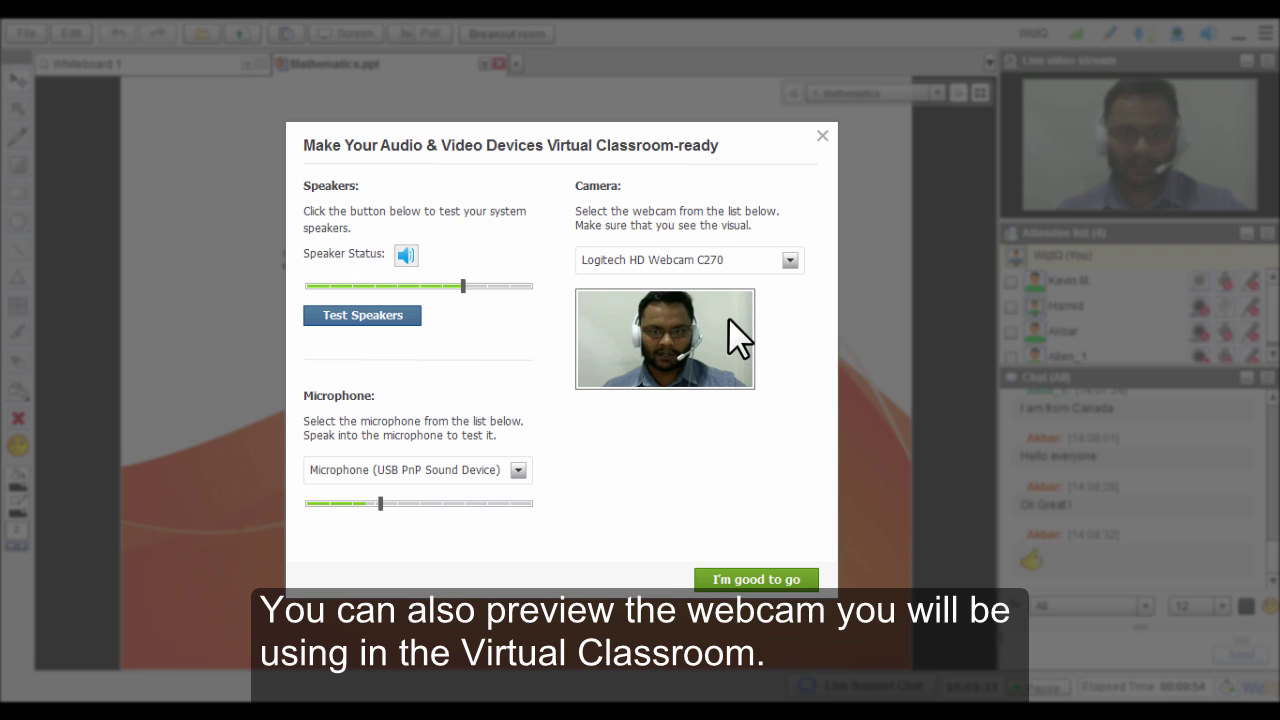
pyautogui.click(790, 261)
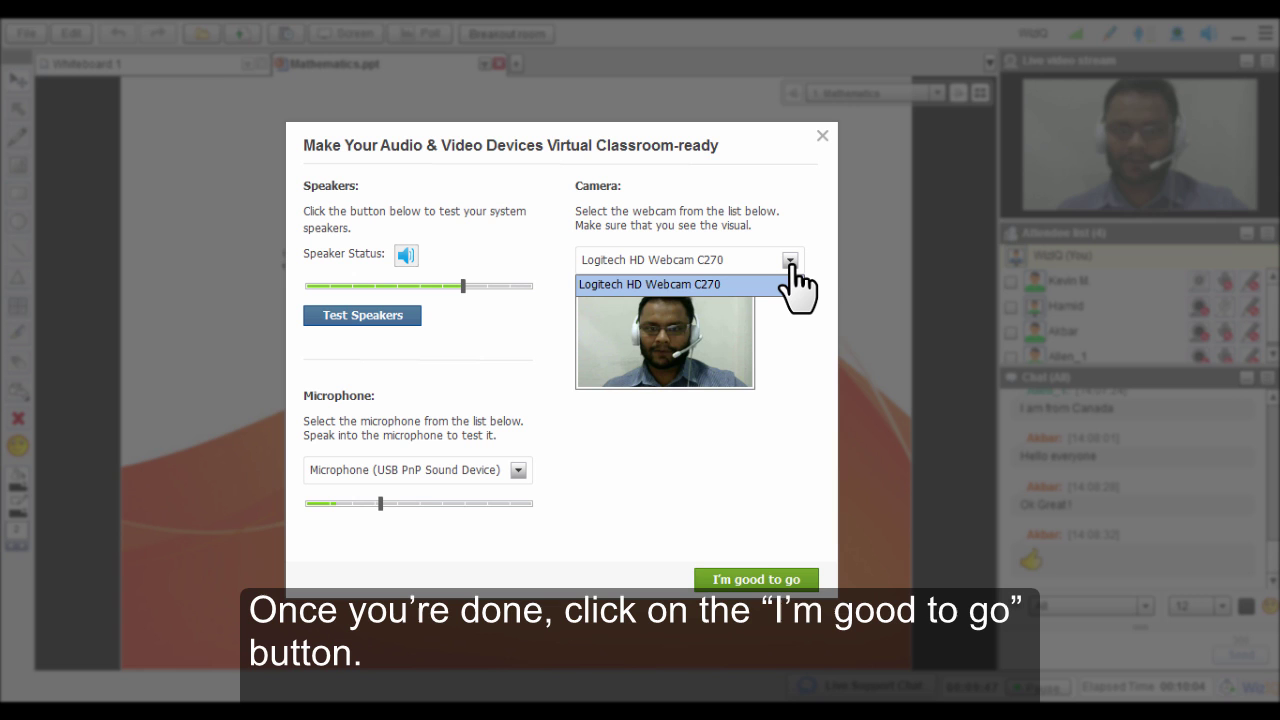
pyautogui.click(752, 586)
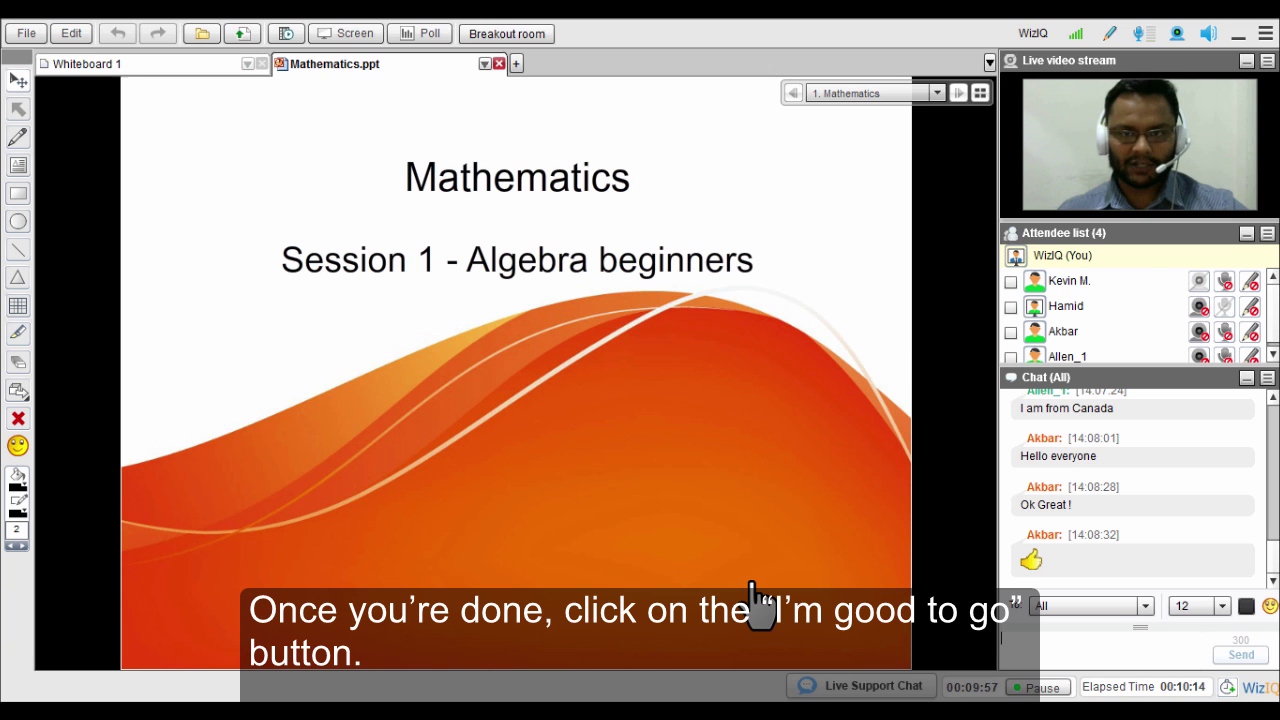
pyautogui.click(118, 68)
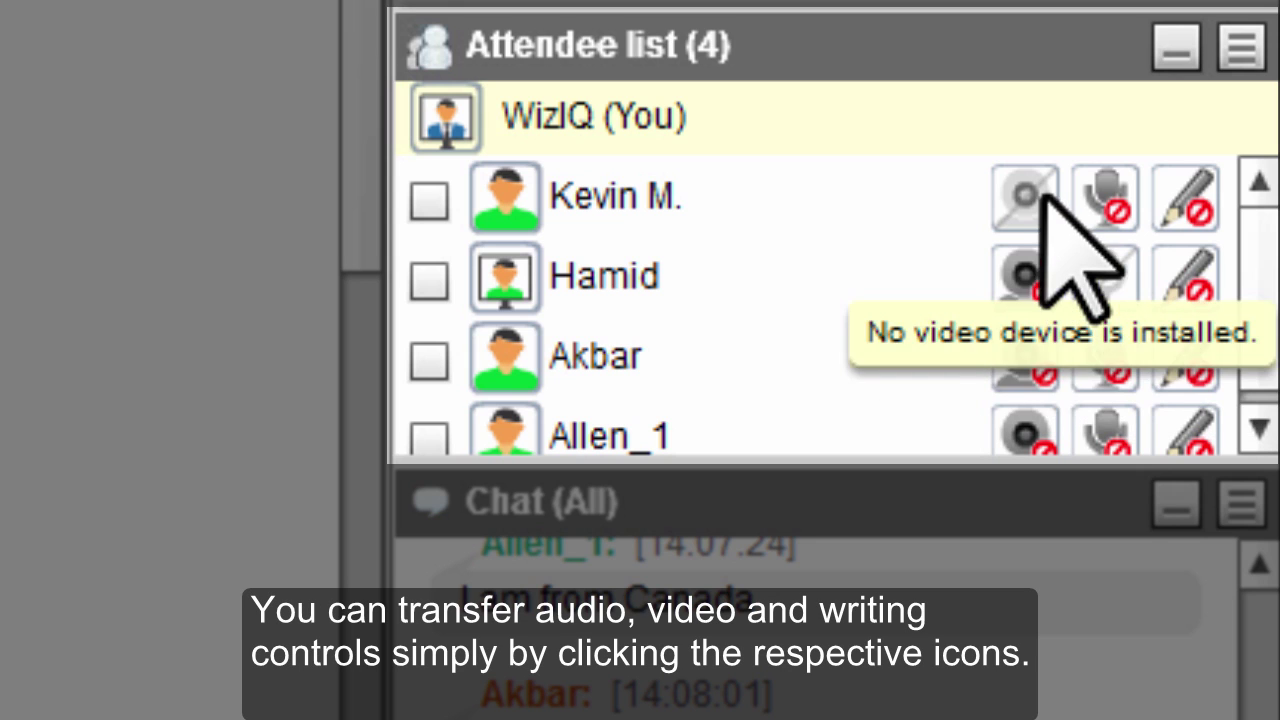
# Step: Transfer video control to the second attendee in the Attendee list
pyautogui.click(1025, 288)
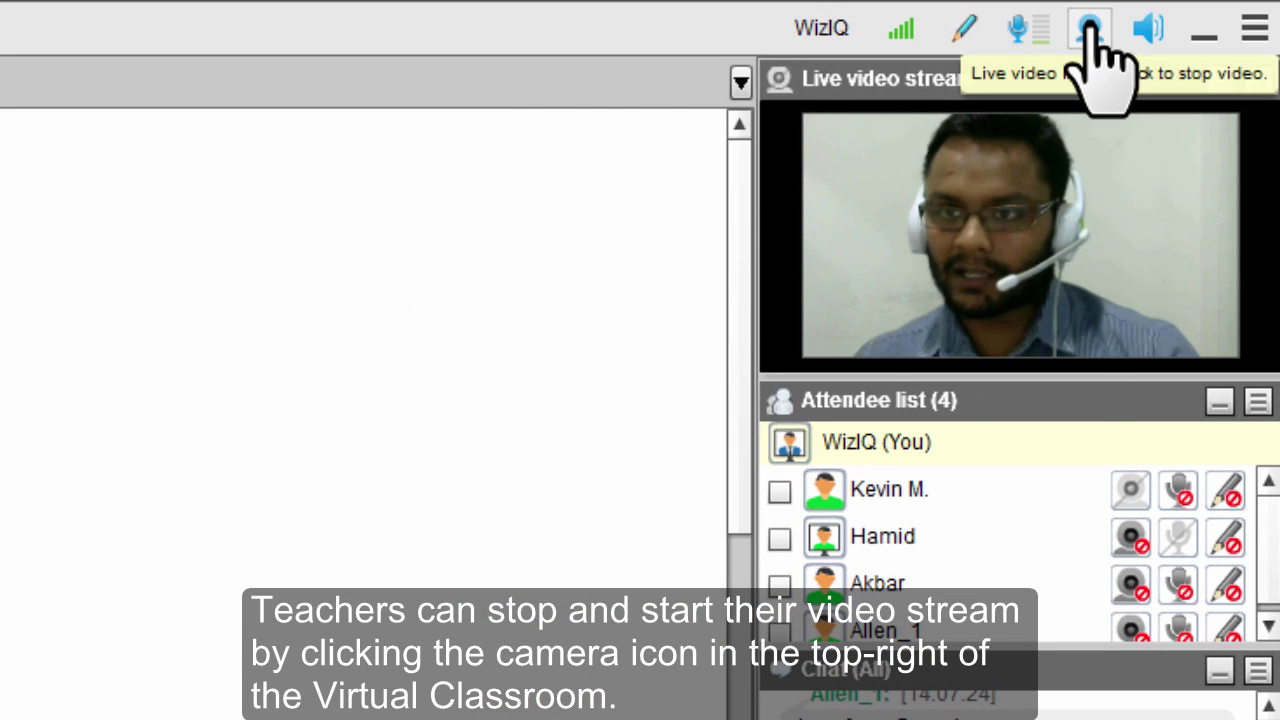
# Step: Stop and restart your webcam video, then toggle your microphone's mute status
pyautogui.click(1090, 30)
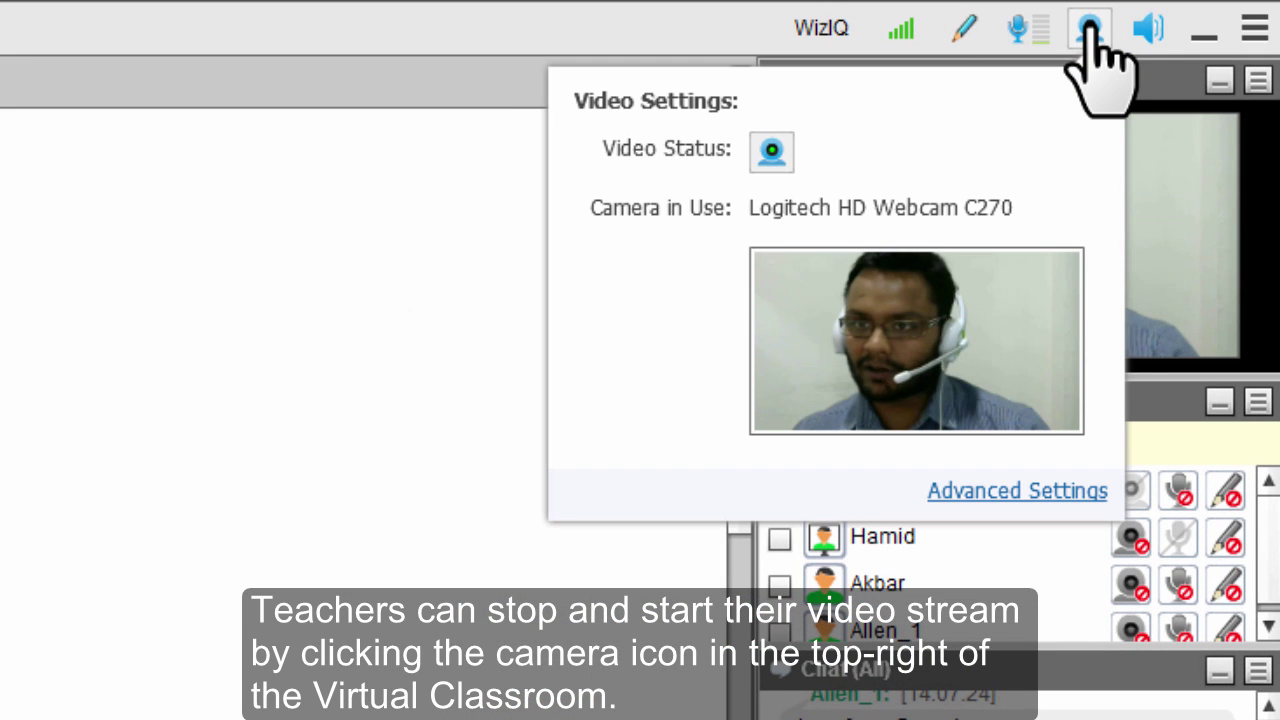
pyautogui.click(775, 150)
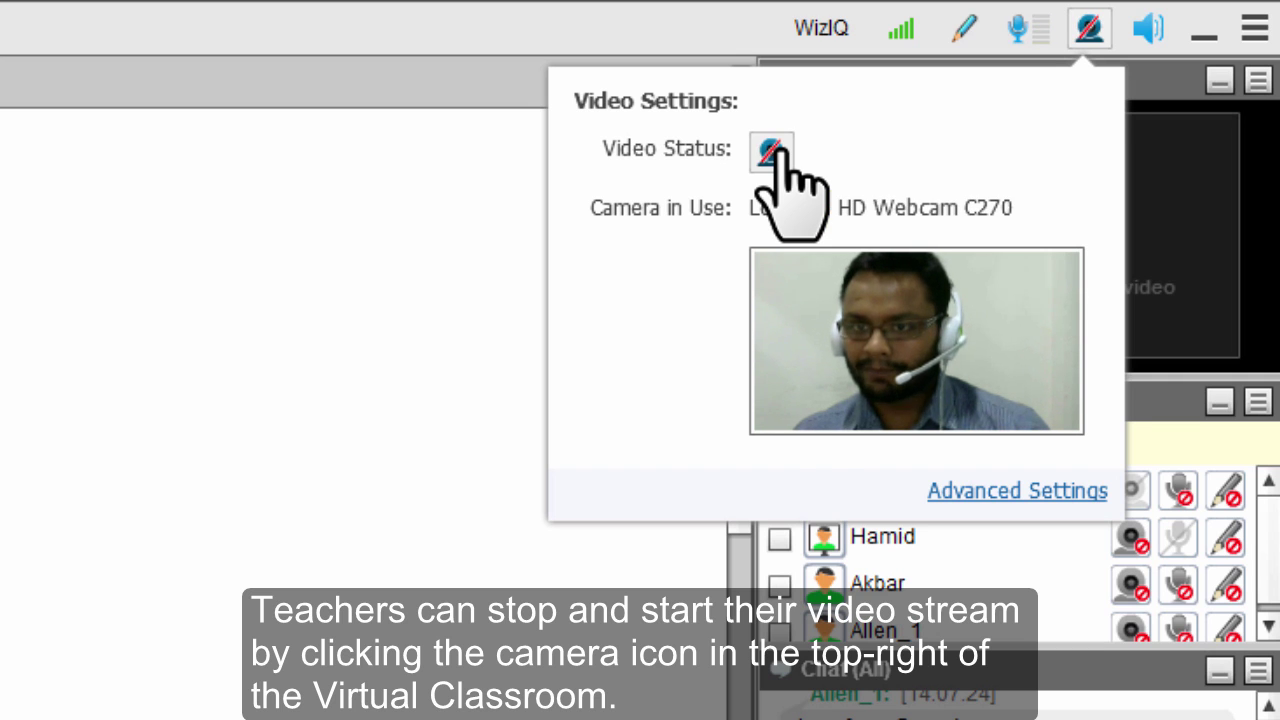
pyautogui.click(1090, 28)
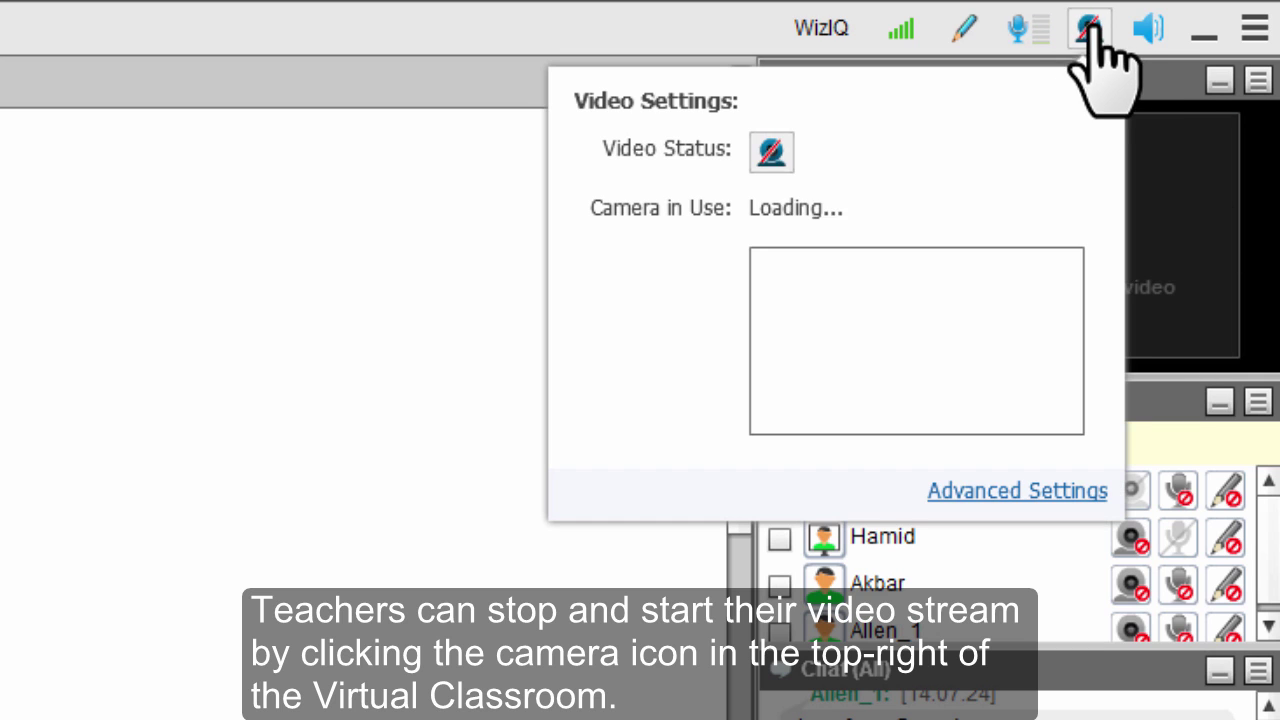
pyautogui.click(772, 150)
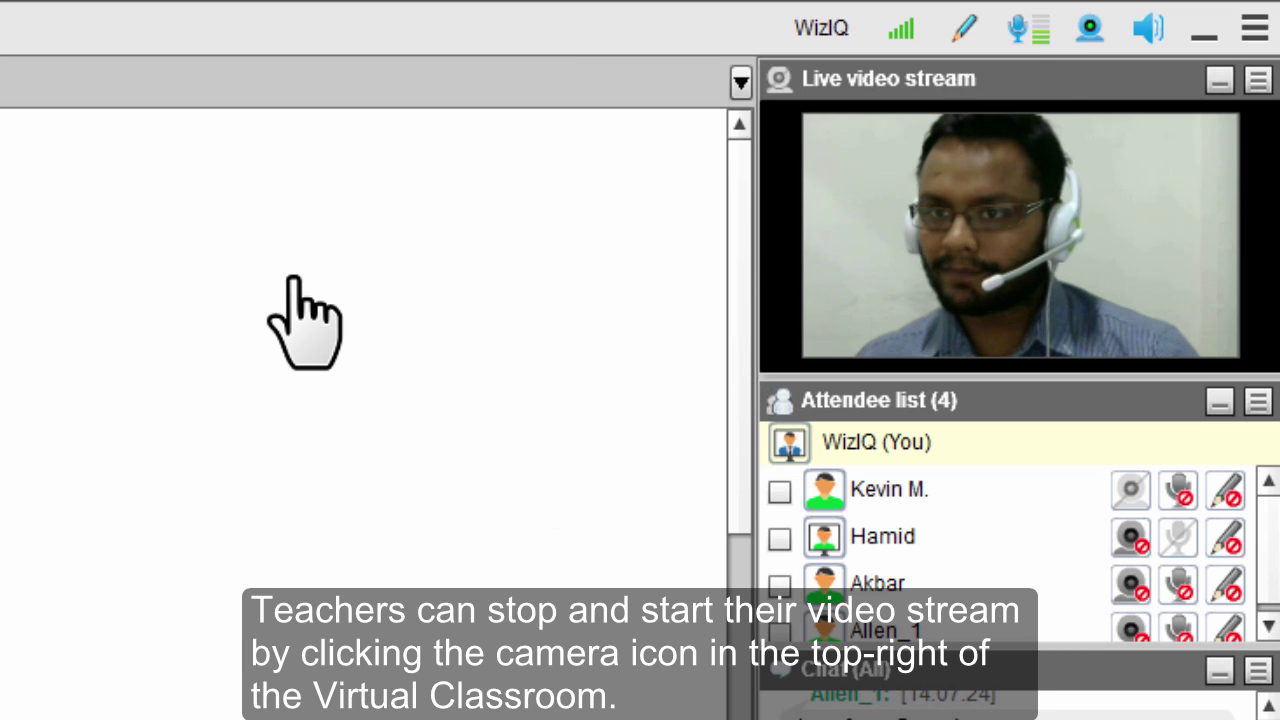
pyautogui.click(1027, 47)
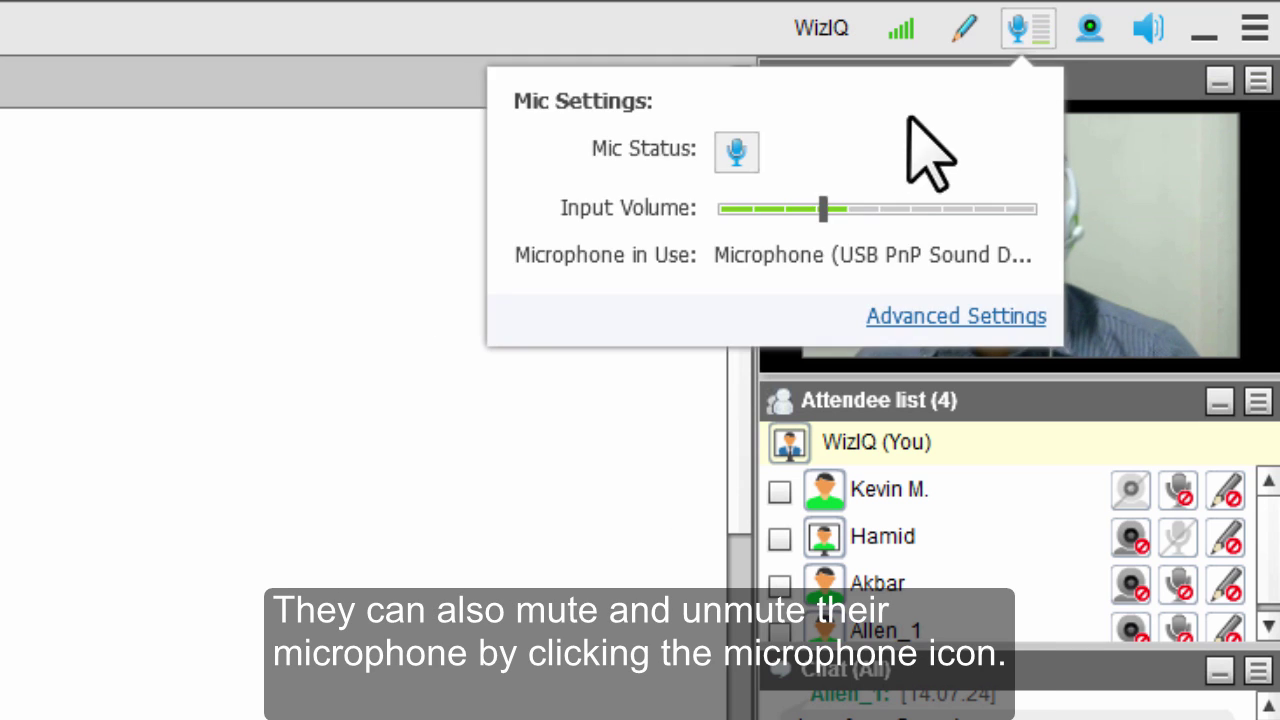
pyautogui.click(772, 150)
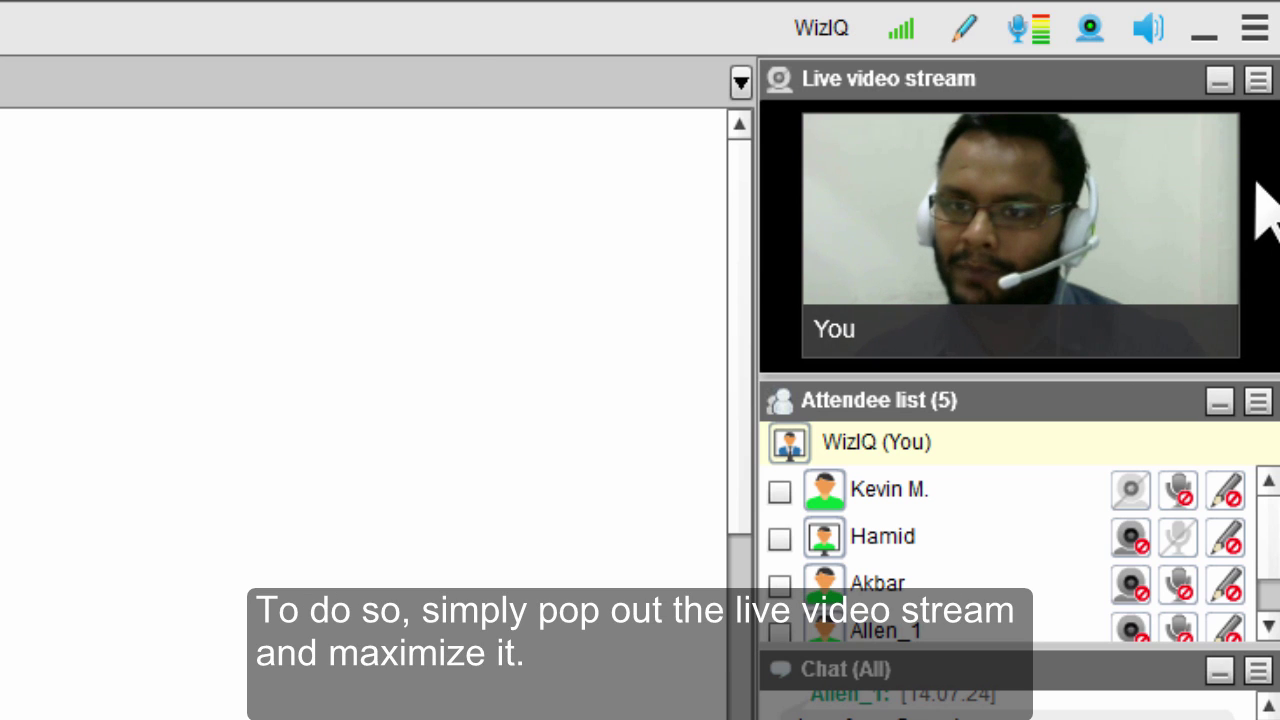
# Step: Pop the live video out into its own window and maximize it to full screen
pyautogui.click(1258, 82)
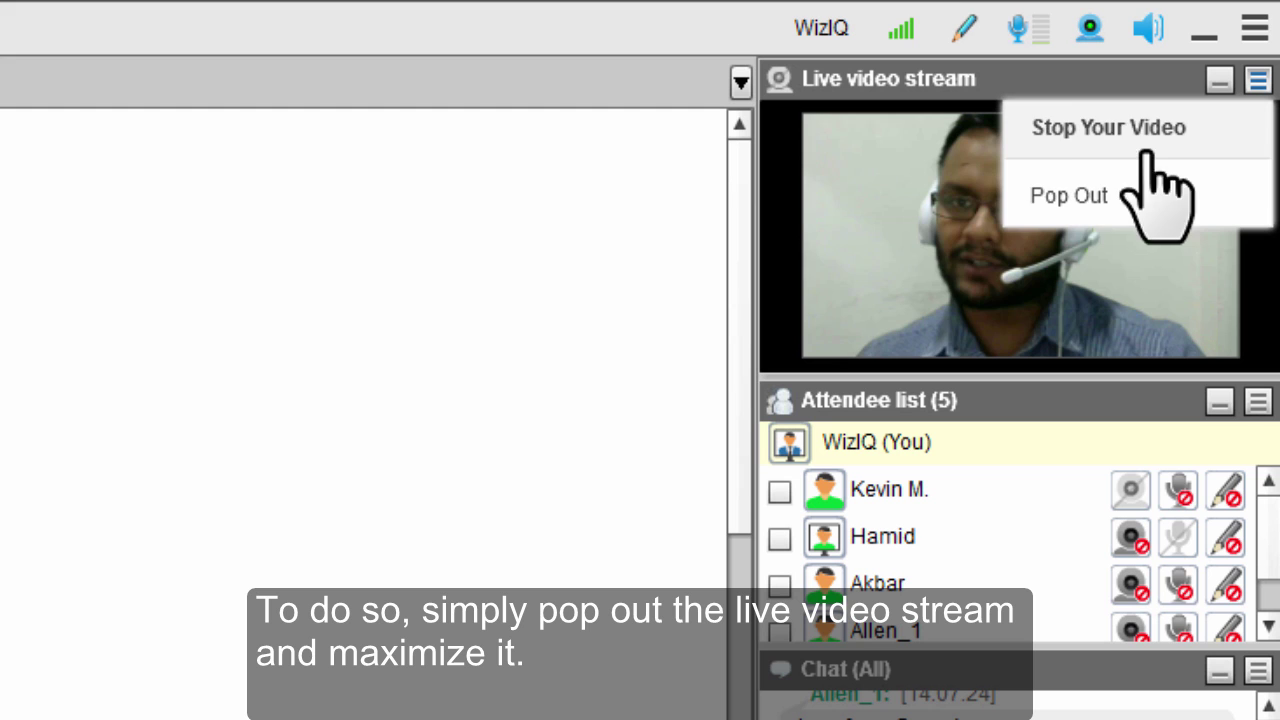
pyautogui.click(1101, 199)
pyautogui.click(736, 92)
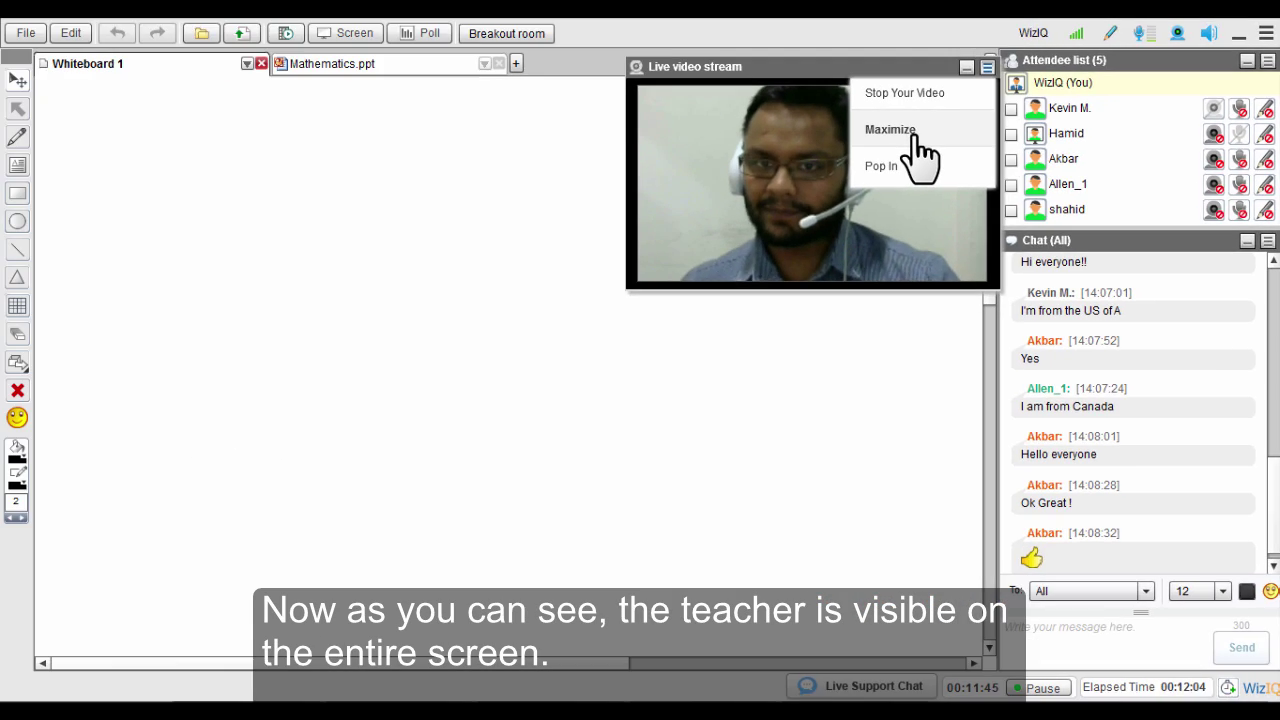
pyautogui.click(598, 215)
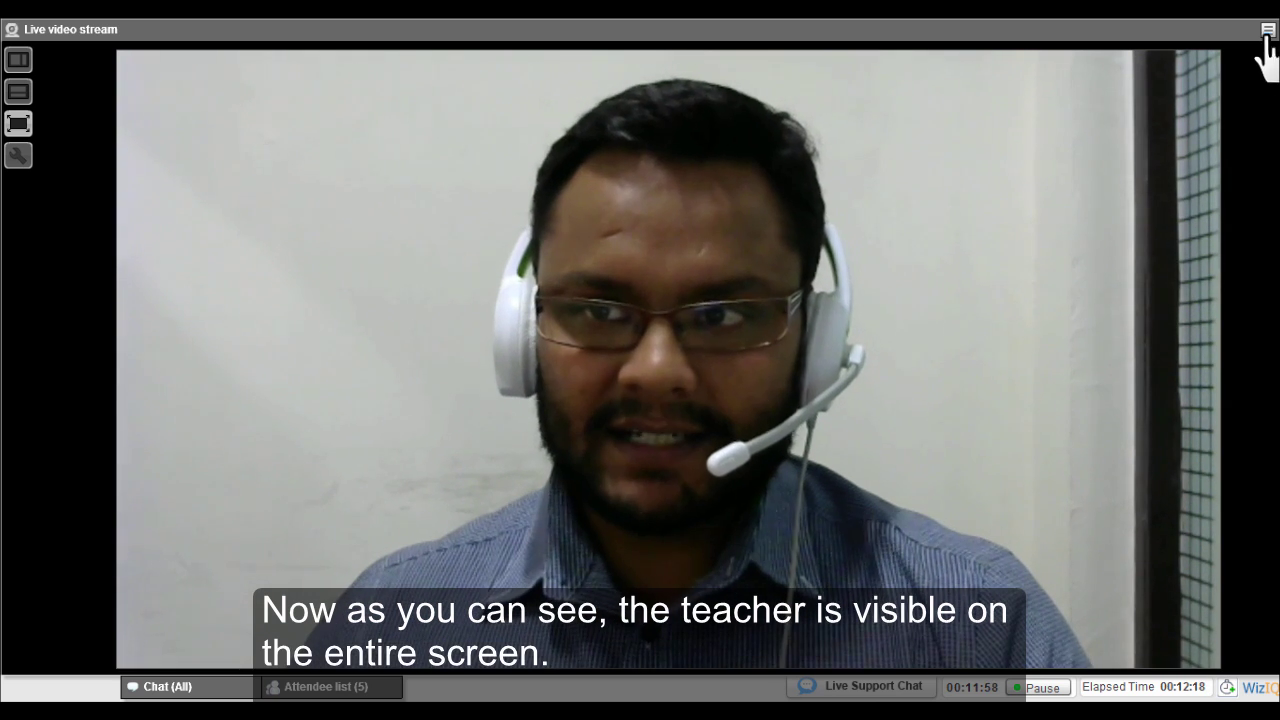
# Step: Restore the live video to a small window and pop it back into the side panel
pyautogui.click(1267, 30)
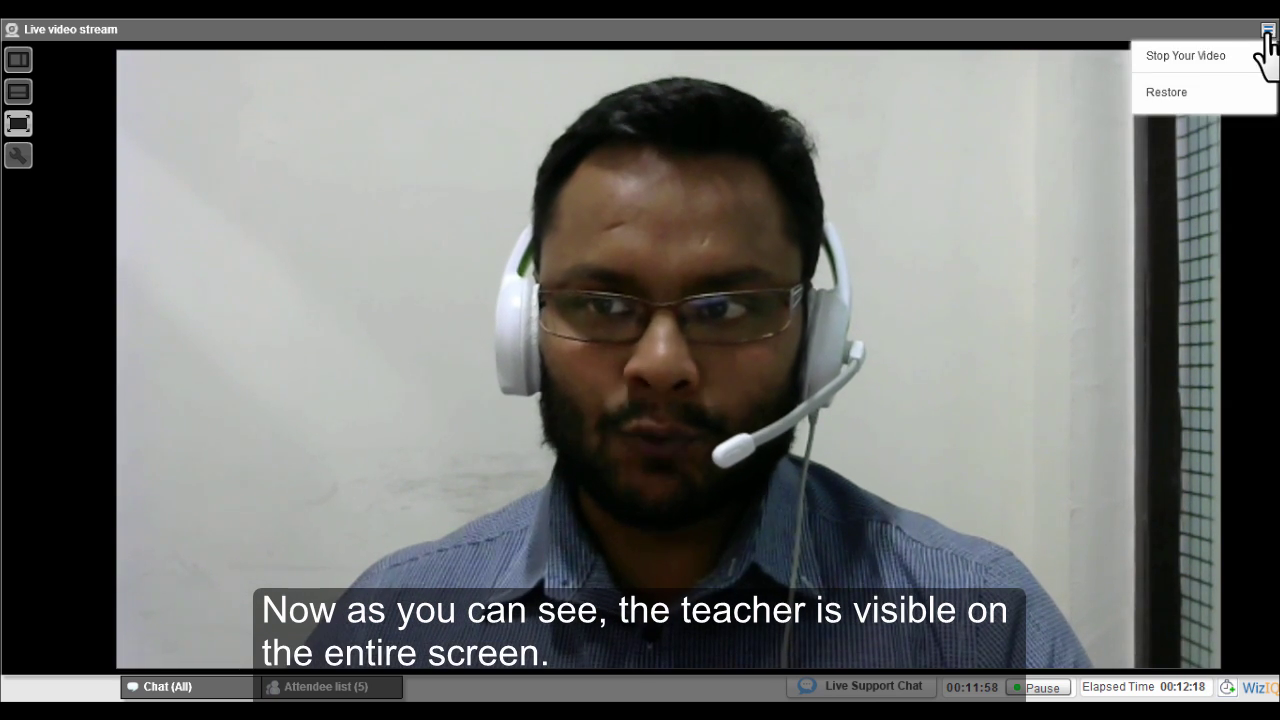
pyautogui.click(1165, 92)
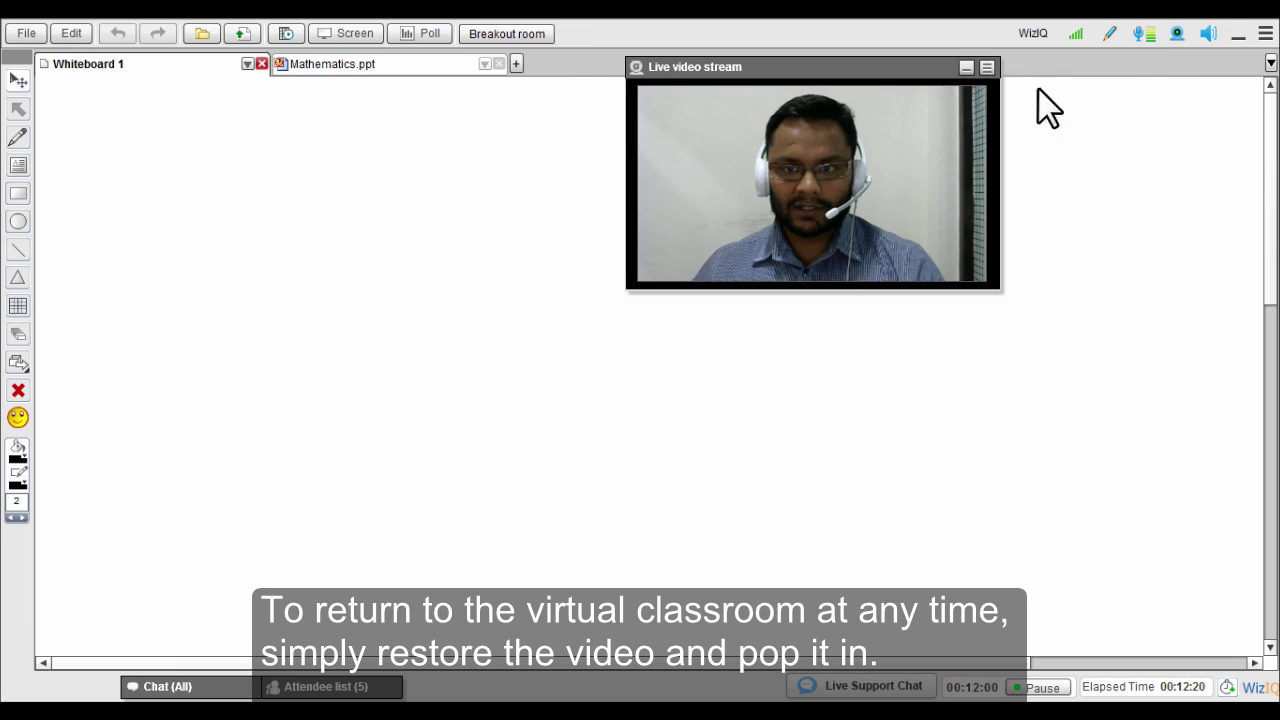
pyautogui.click(987, 68)
pyautogui.click(895, 168)
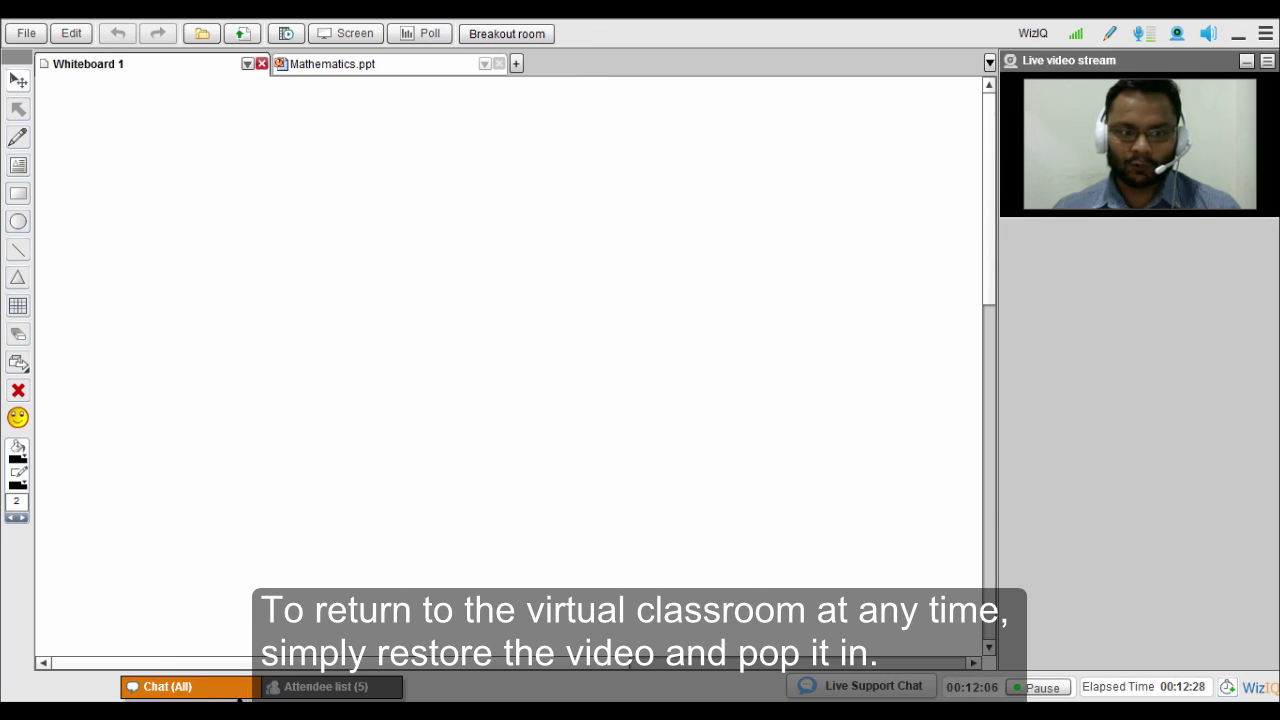
pyautogui.click(180, 687)
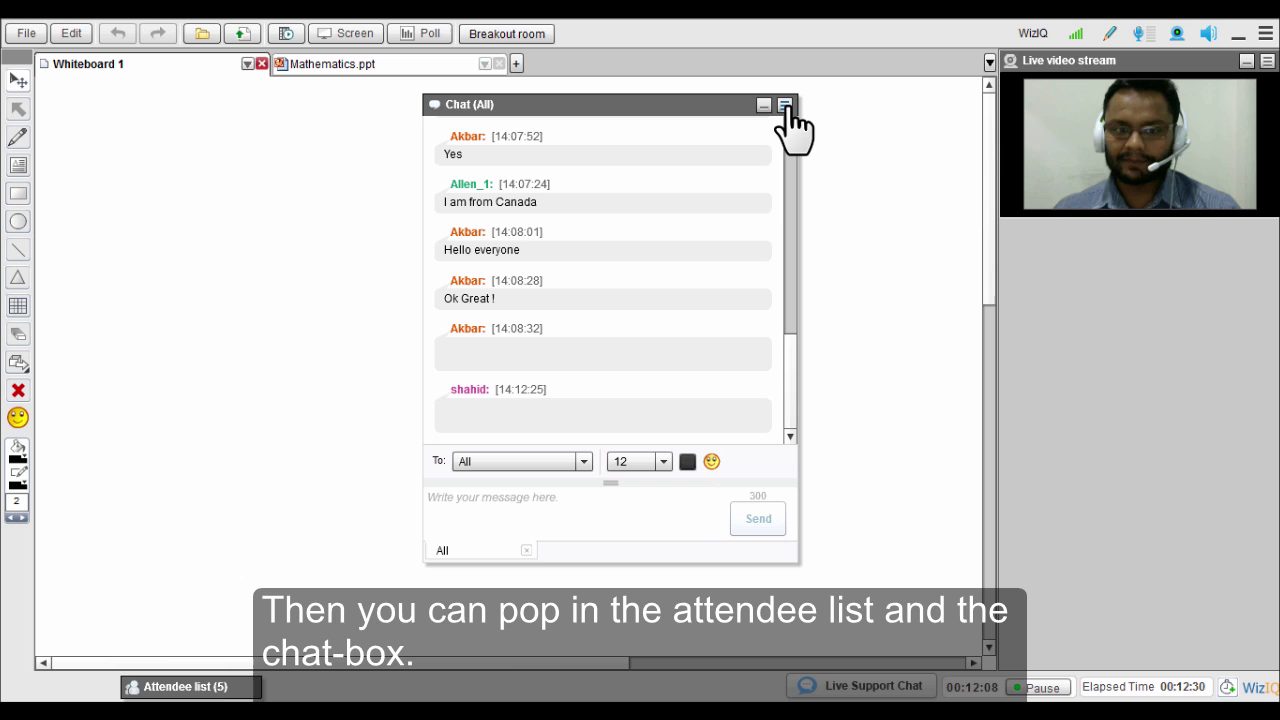
# Step: Dock the chat back into the side panel, then disable and re-enable chat for learners
pyautogui.click(785, 104)
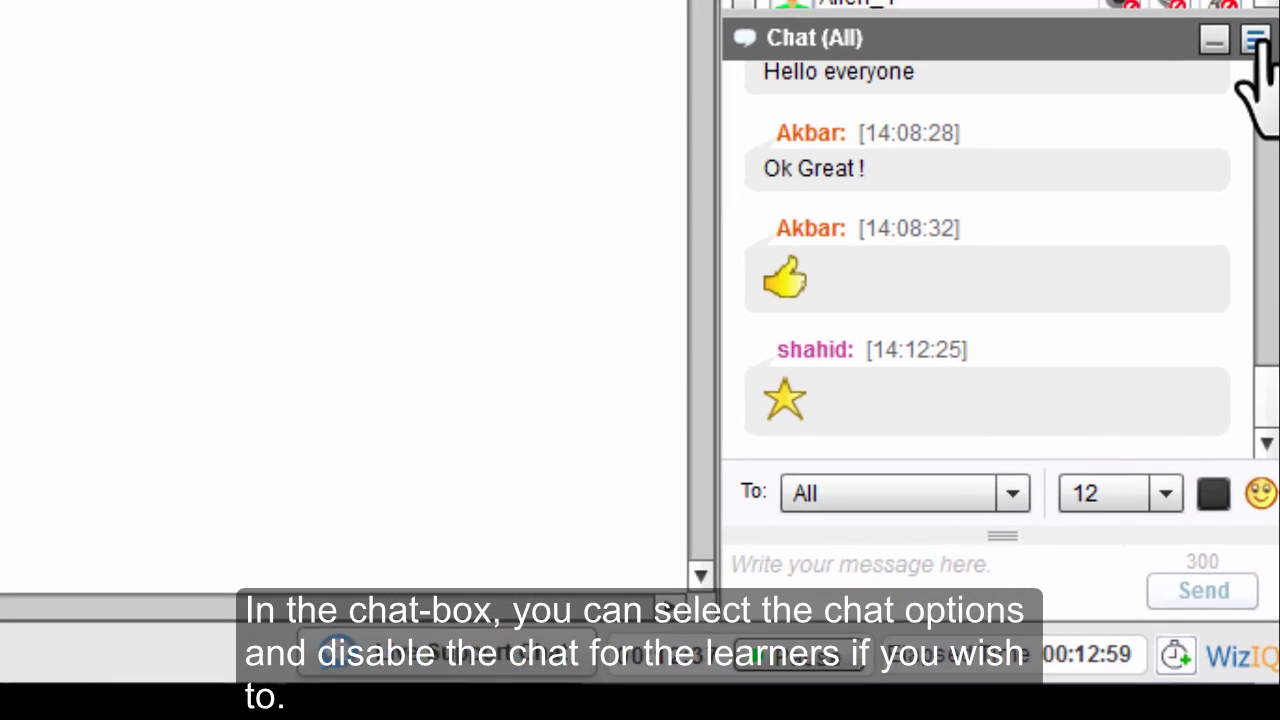
pyautogui.click(1256, 38)
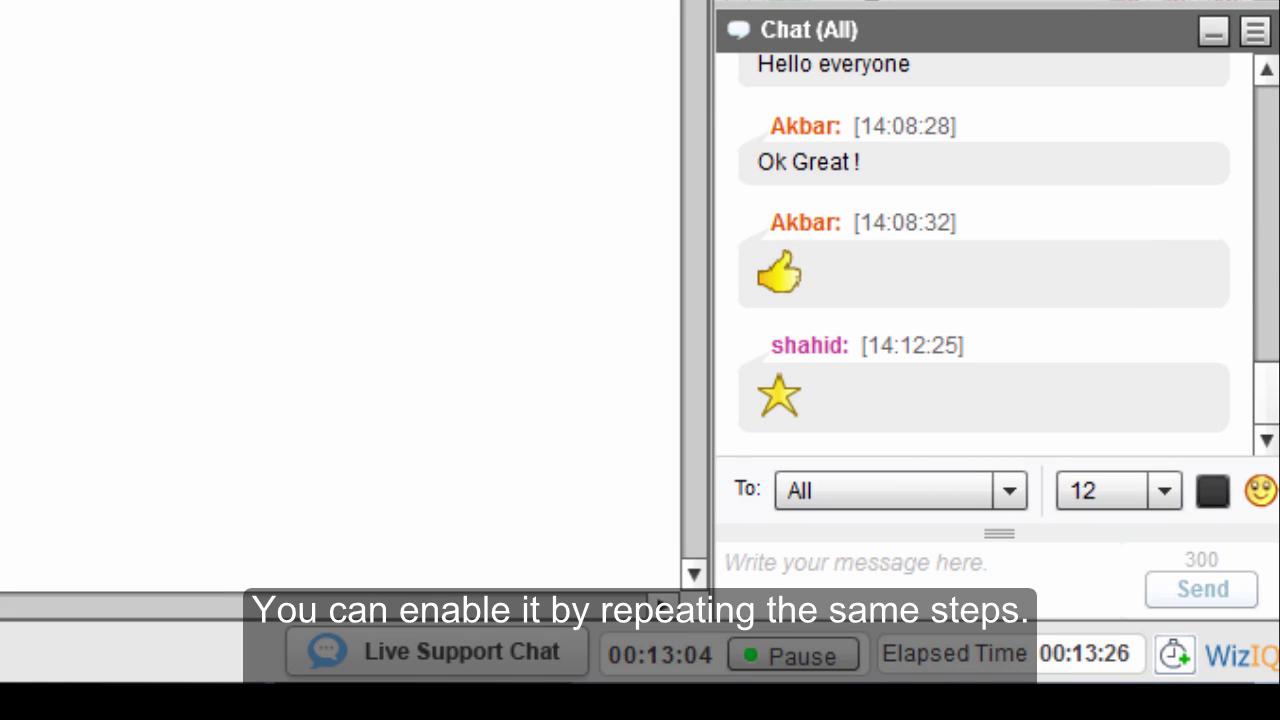
pyautogui.click(1256, 36)
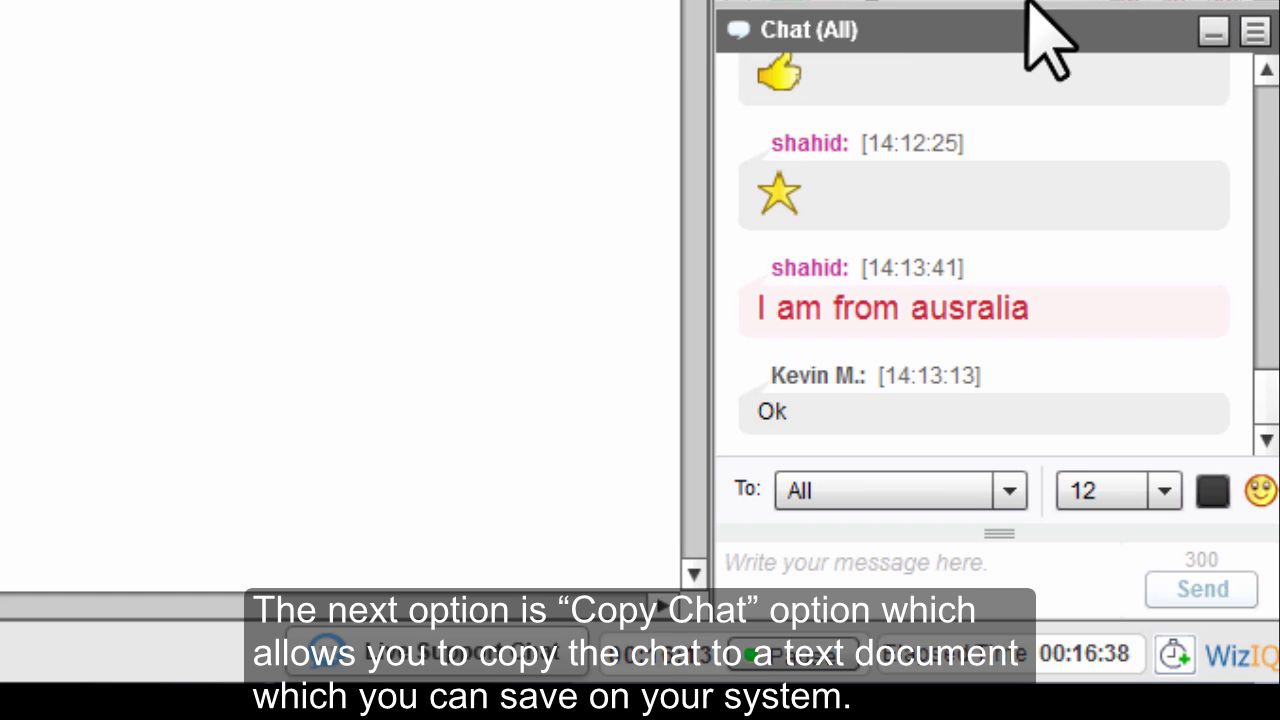
# Step: Try the chat recipient list and font-size list, keeping the font size at 12
pyautogui.click(942, 498)
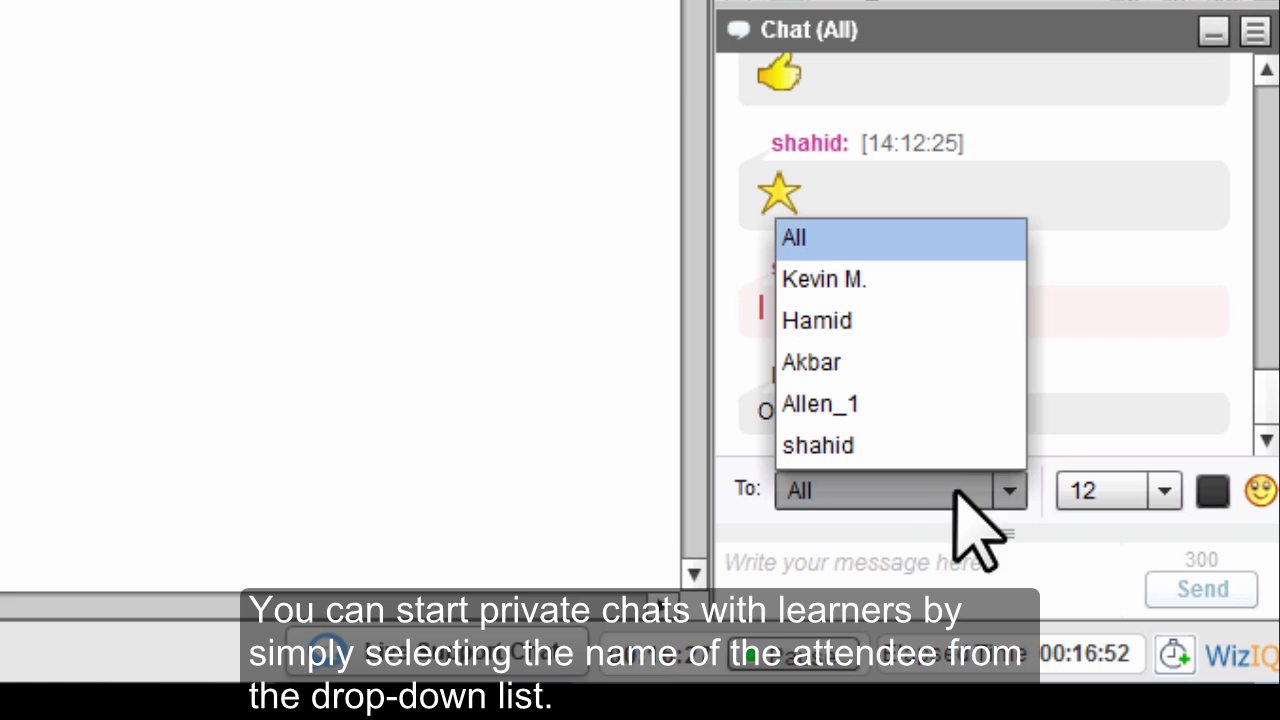
pyautogui.click(910, 283)
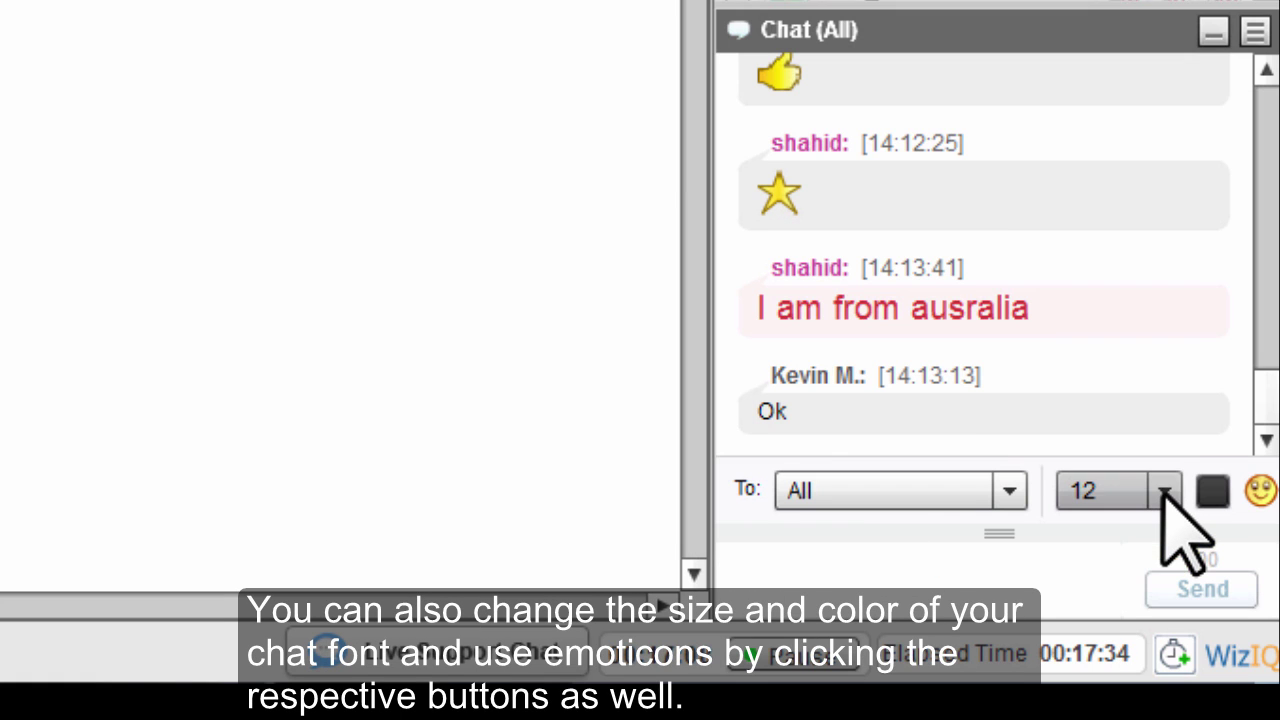
pyautogui.click(1164, 491)
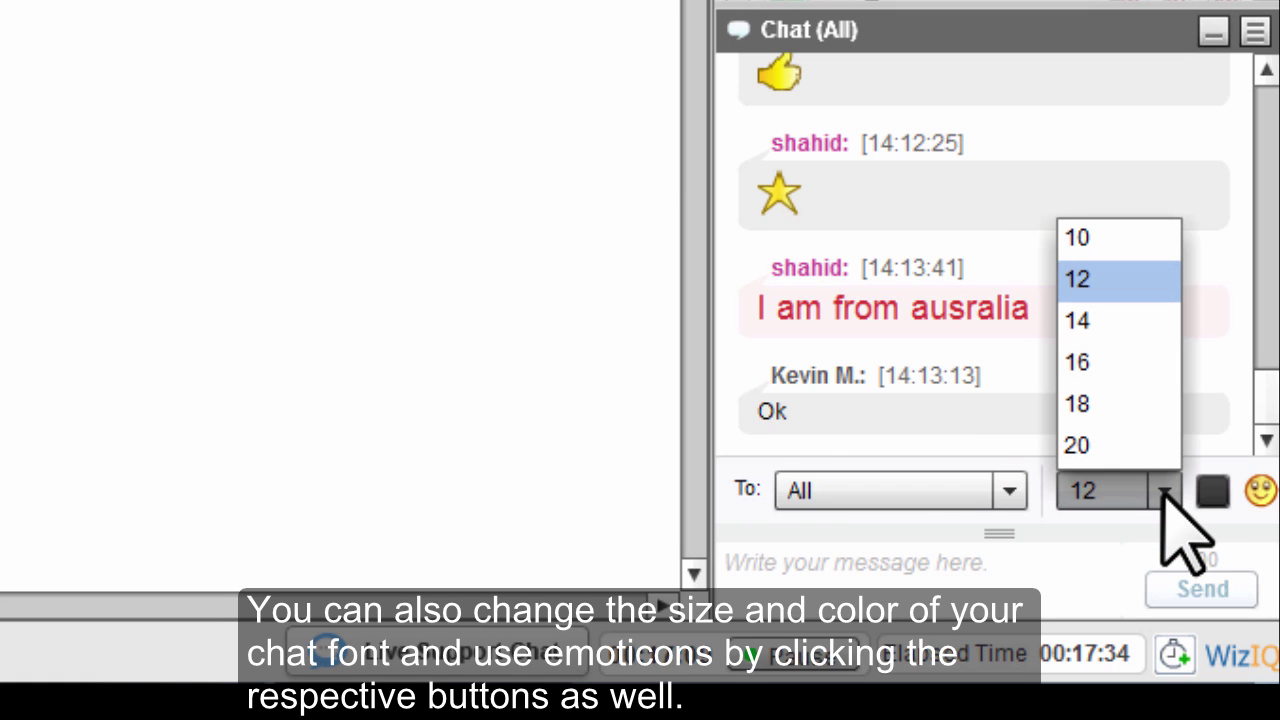
pyautogui.click(1164, 491)
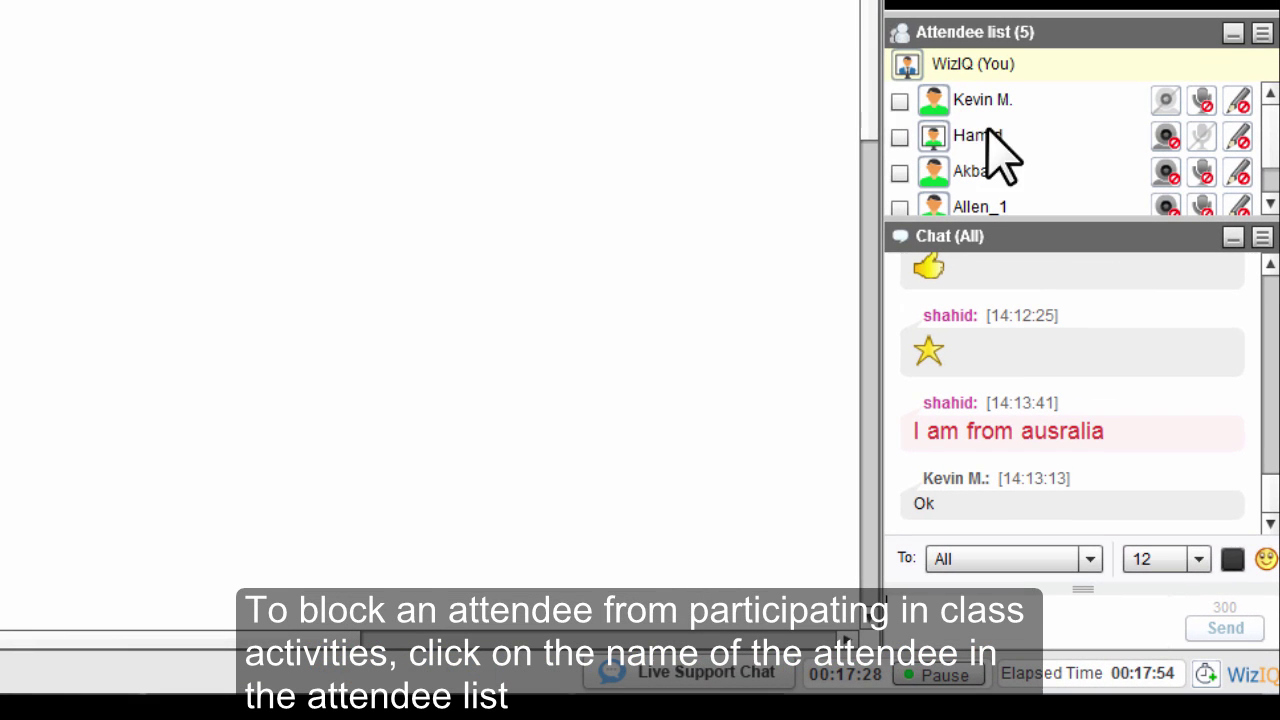
# Step: Open the User Info details of the first attendee in the Attendee list
pyautogui.click(935, 100)
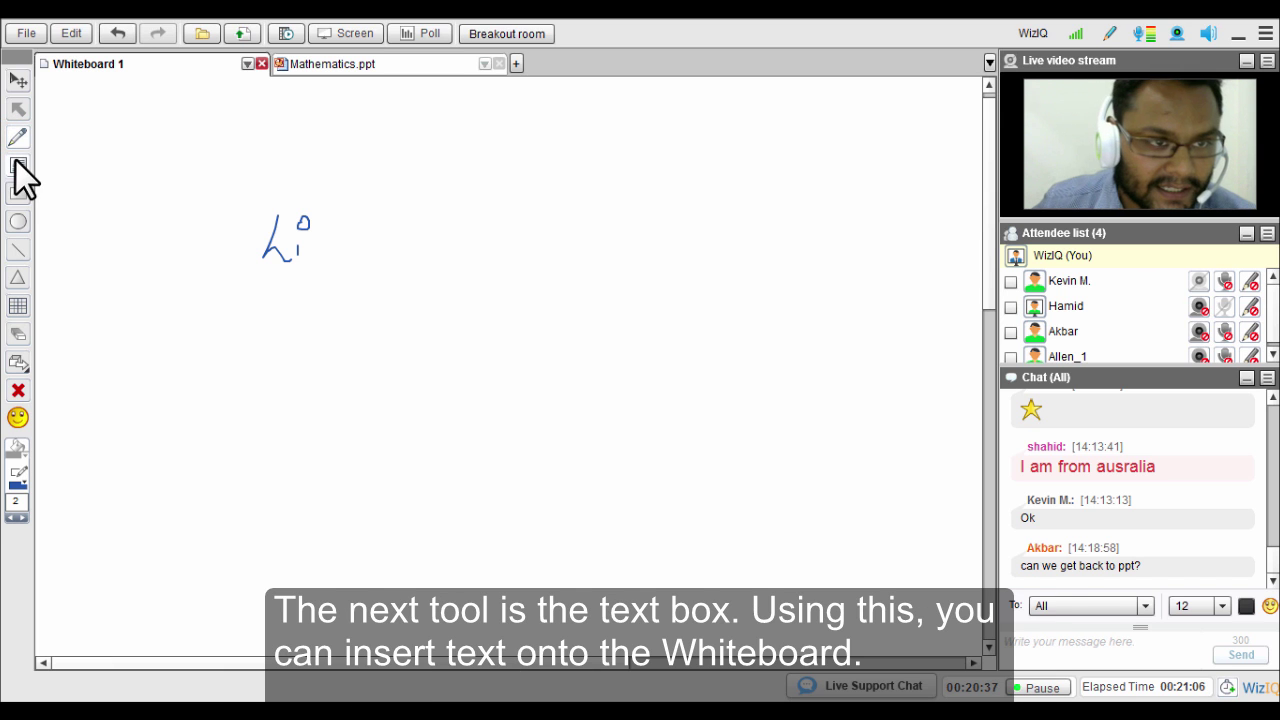
# Step: Add a text box with the word 'WizIQ' near the whiteboard centre
pyautogui.click(18, 165)
pyautogui.click(530, 276)
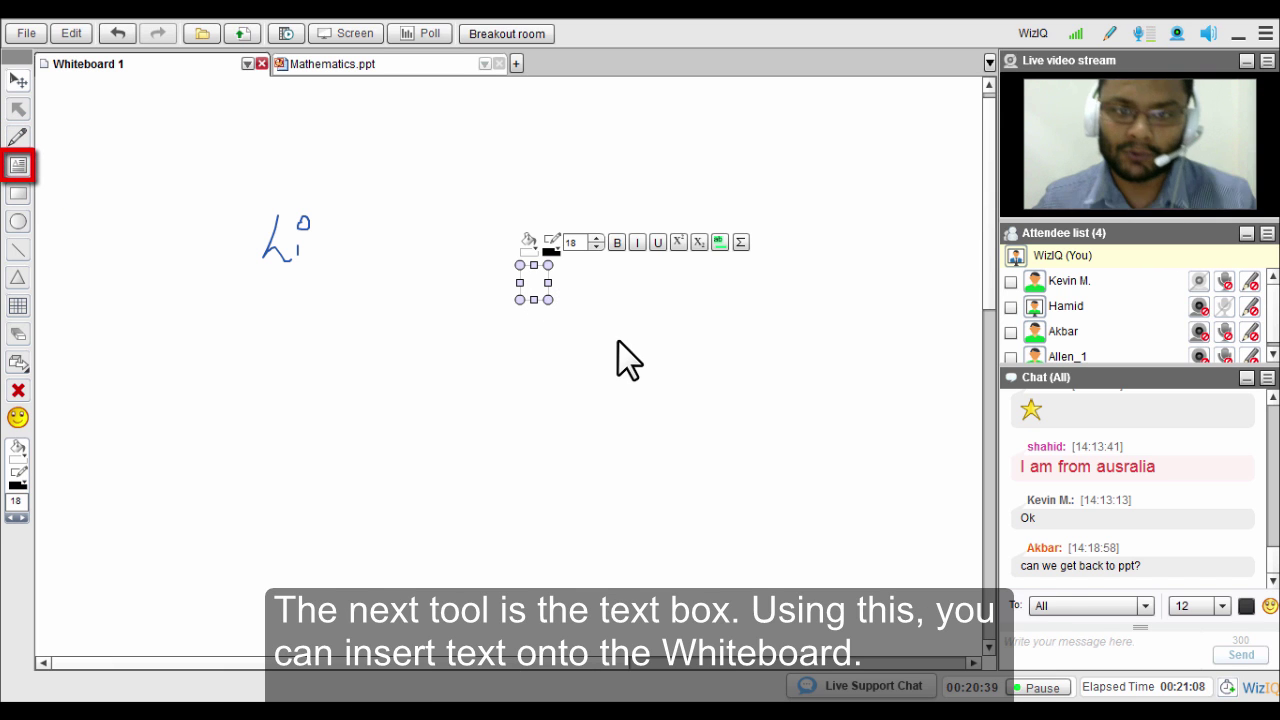
pyautogui.write('Wi')
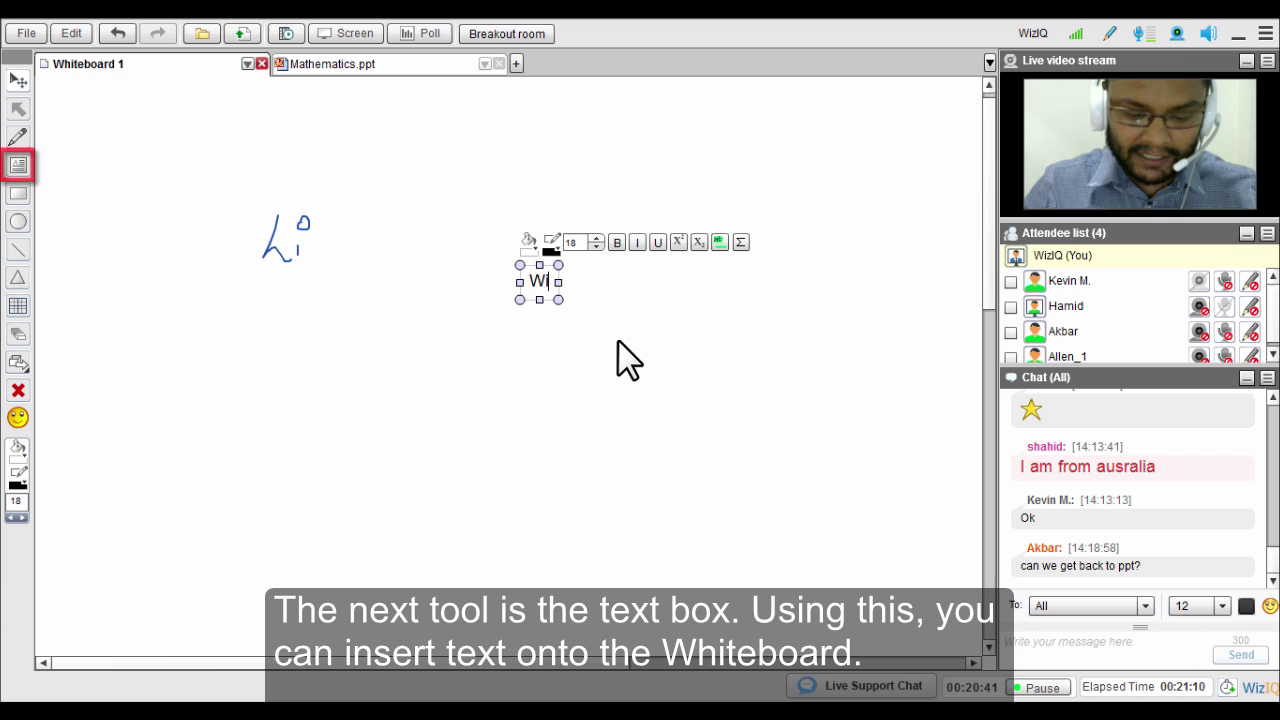
pyautogui.write('zIQ')
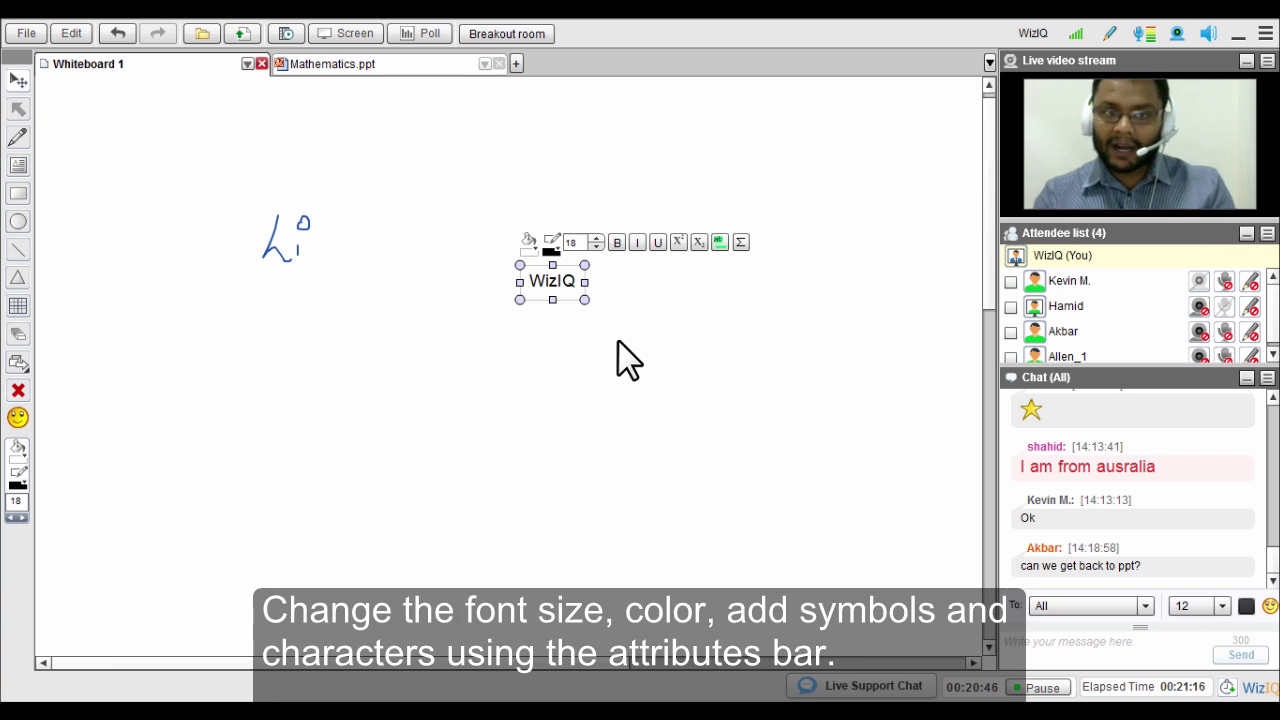
# Step: Make the WizIQ text red, bold and italic at size 27, leaving it un-underlined
pyautogui.hotkey('ctrl', 'a')
pyautogui.click(551, 250)
pyautogui.click(574, 376)
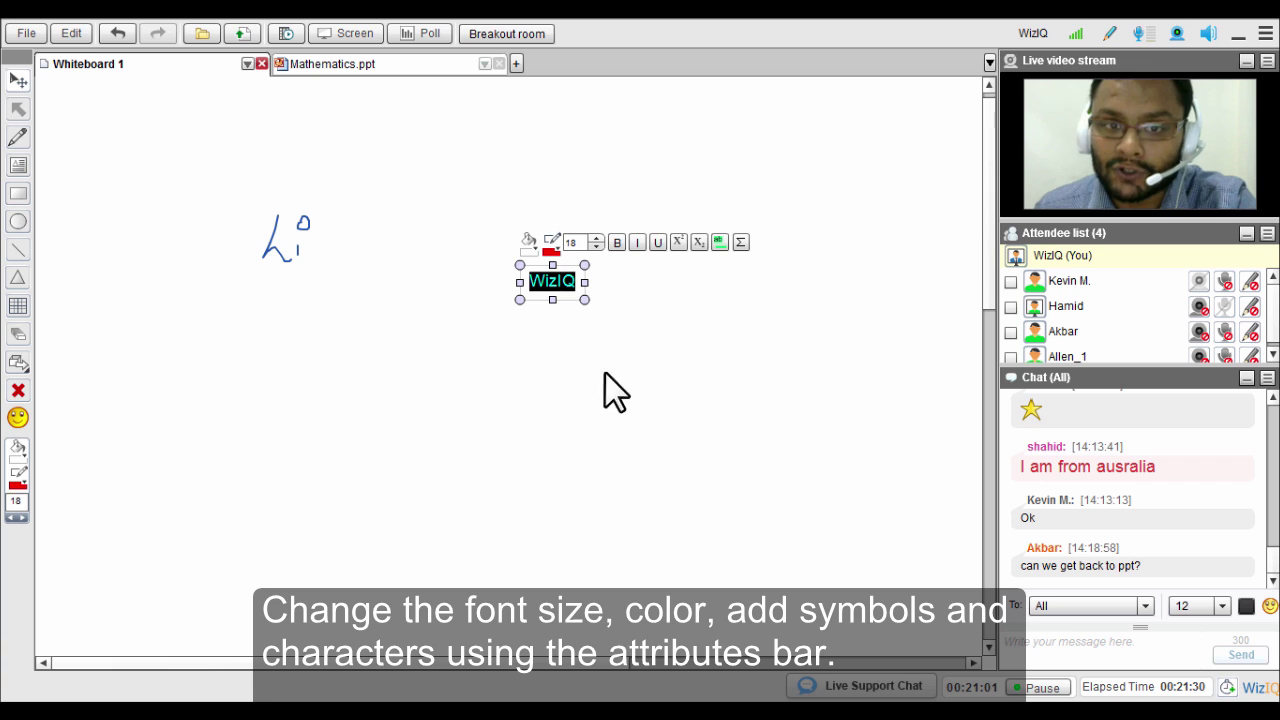
pyautogui.click(617, 243)
pyautogui.click(637, 243)
pyautogui.click(658, 243)
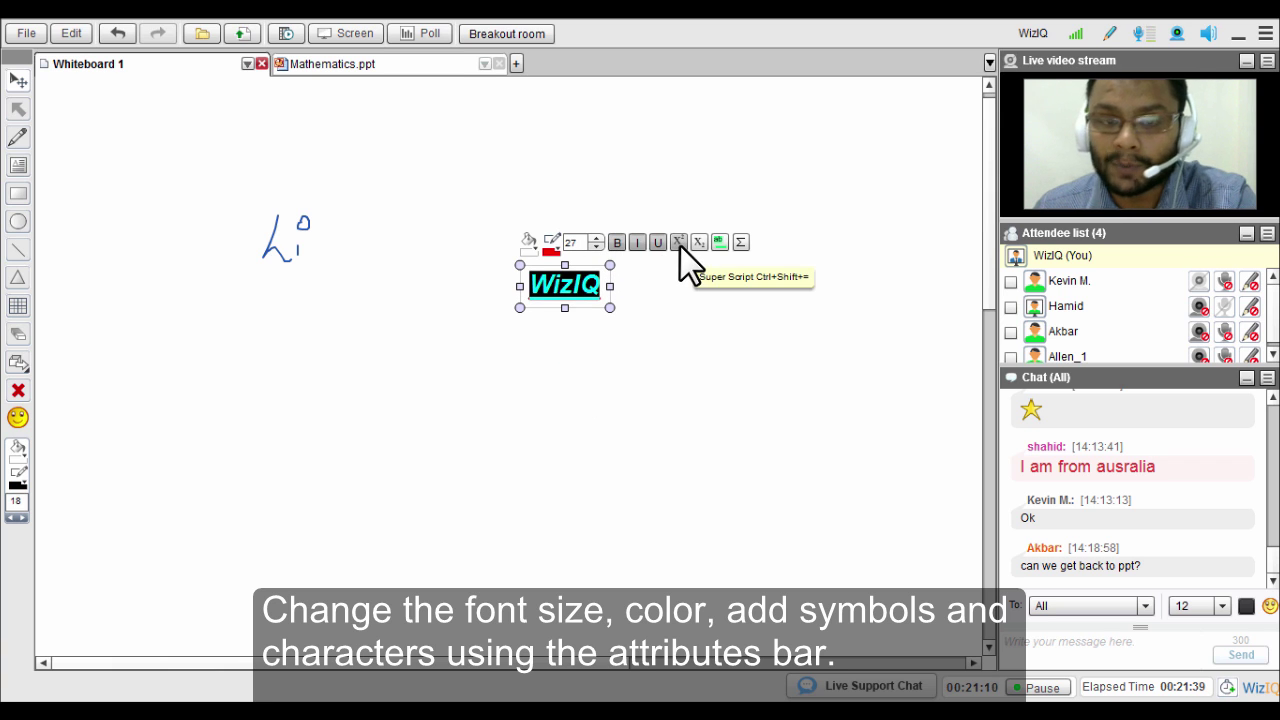
pyautogui.click(659, 248)
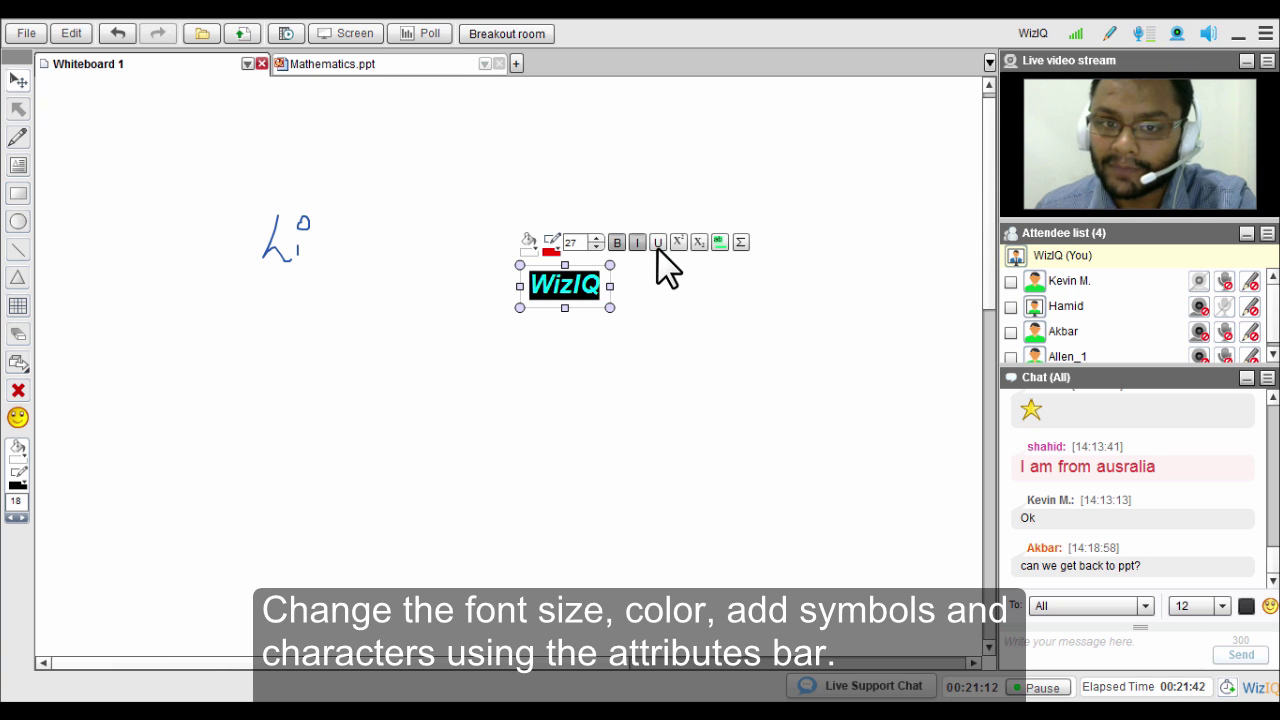
pyautogui.click(18, 138)
pyautogui.click(18, 193)
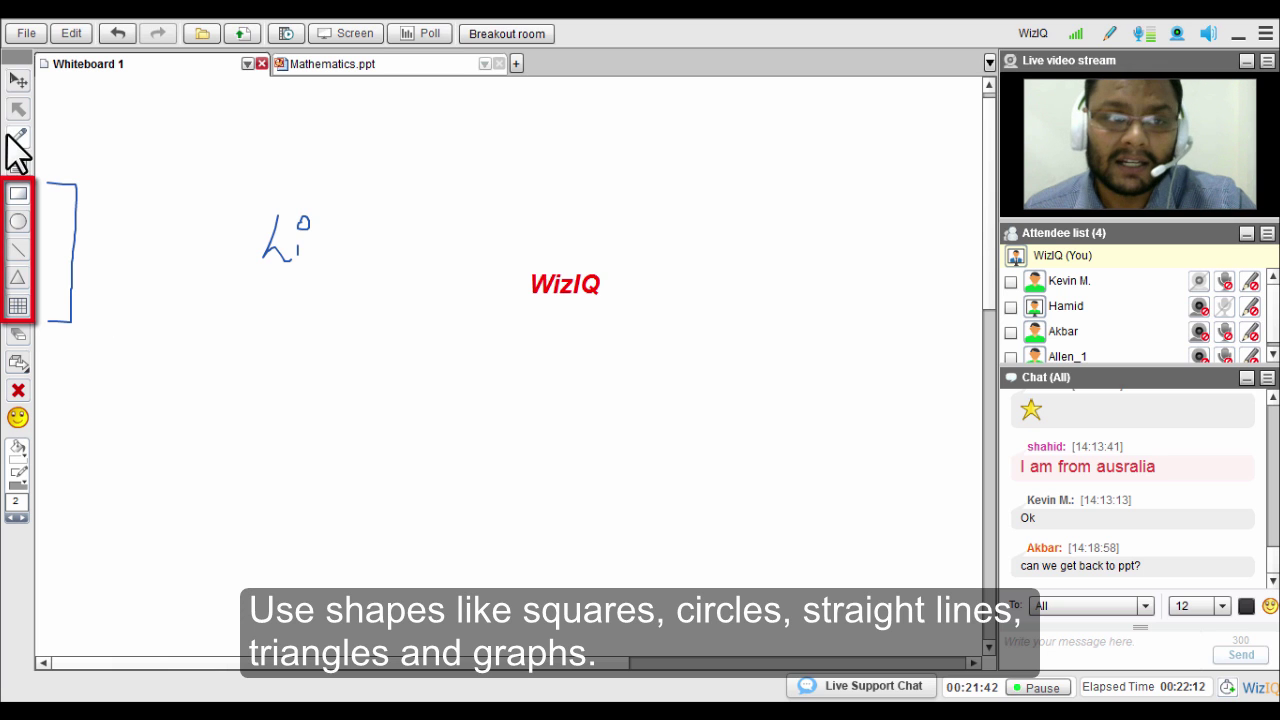
# Step: Draw a grid graph below the WizIQ text, then erase strokes across it
pyautogui.click(18, 306)
pyautogui.moveTo(281, 277)
pyautogui.mouseDown()
pyautogui.moveTo(590, 530)
pyautogui.moveTo(688, 583)
pyautogui.mouseUp()
pyautogui.click(18, 334)
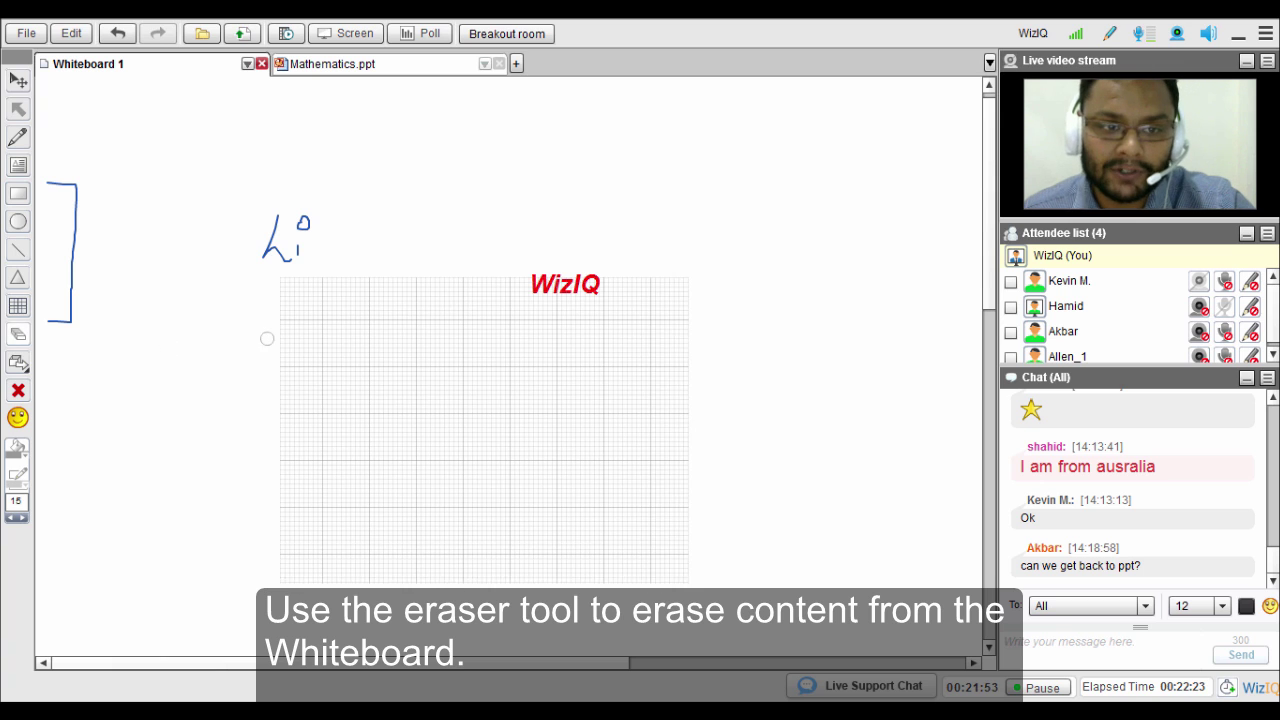
pyautogui.moveTo(285, 385)
pyautogui.mouseDown()
pyautogui.moveTo(460, 390)
pyautogui.moveTo(586, 500)
pyautogui.moveTo(557, 291)
pyautogui.mouseUp()
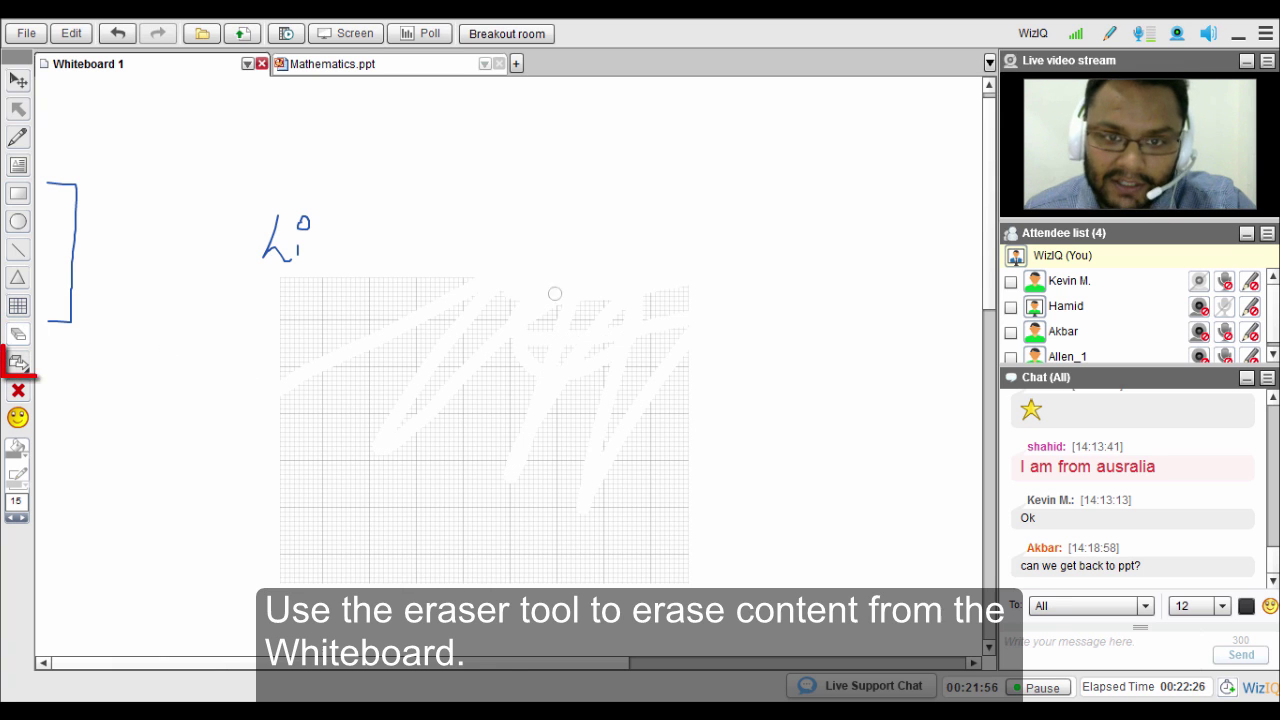
# Step: Draw a grey cylinder from Special Shapes to the left of the grid
pyautogui.click(20, 364)
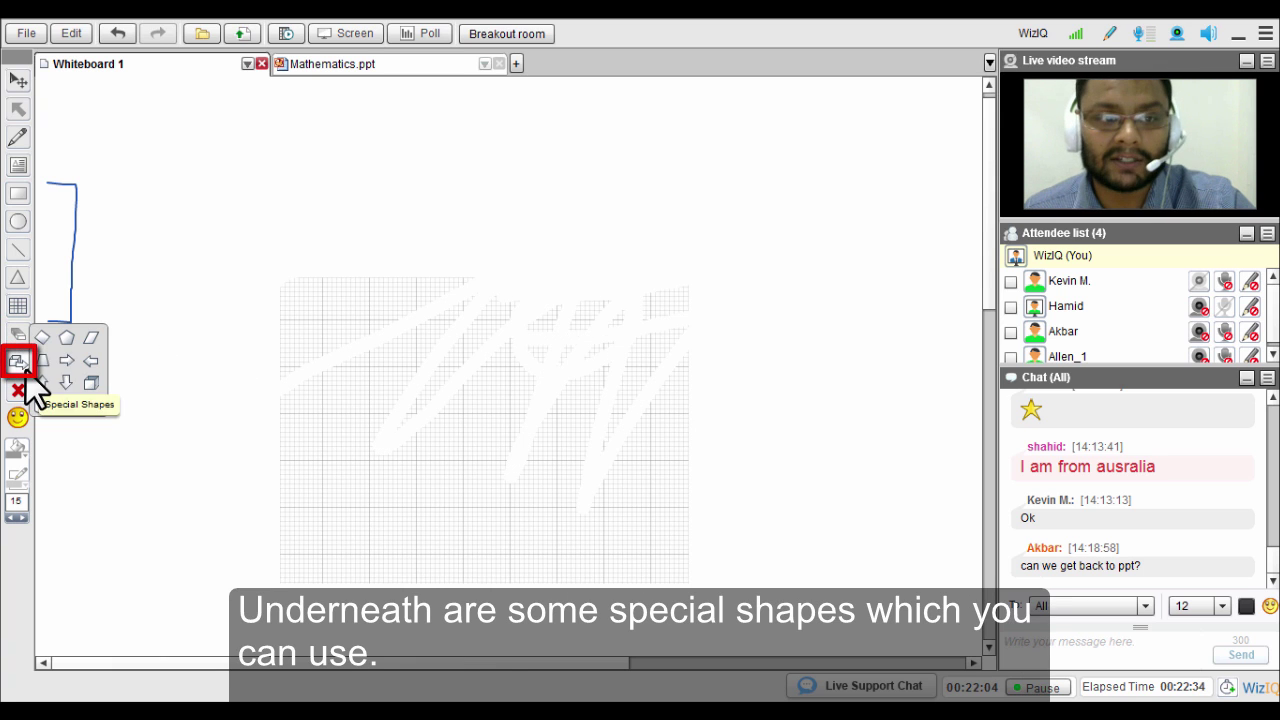
pyautogui.click(44, 384)
pyautogui.moveTo(249, 218); pyautogui.dragTo(389, 457)
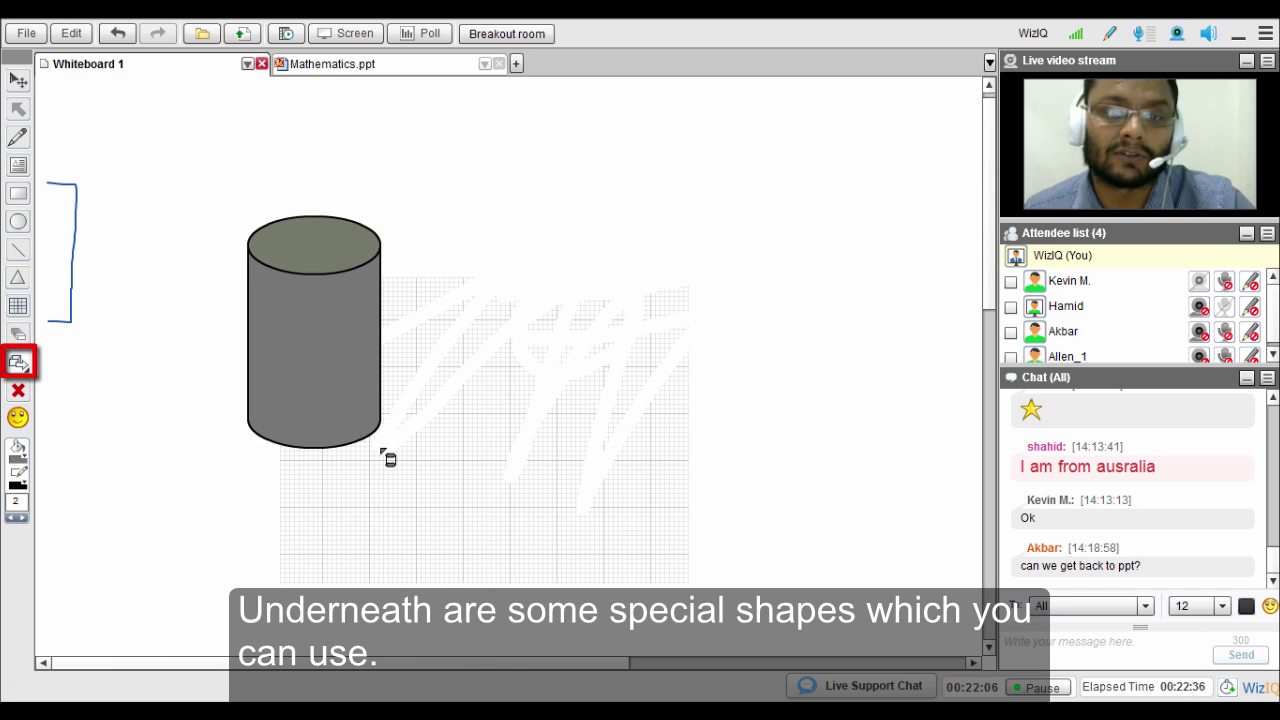
pyautogui.click(18, 370)
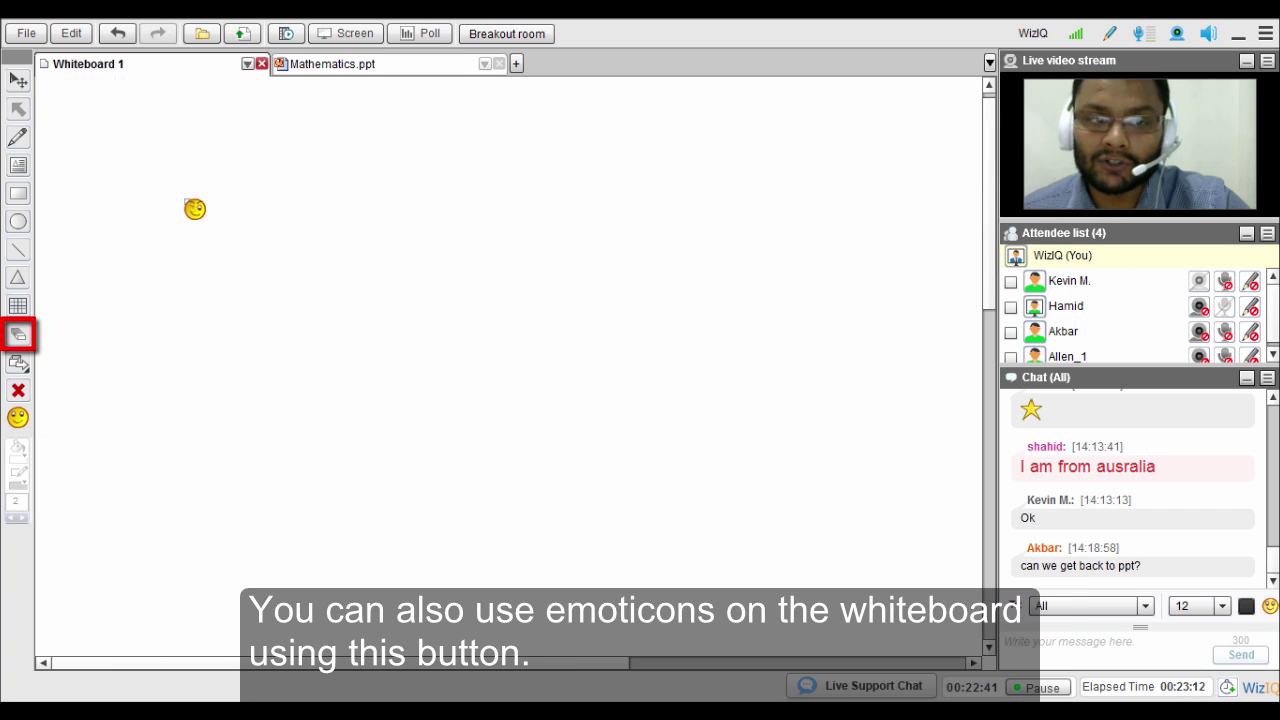
# Step: Place an emoticon on the whiteboard
pyautogui.moveTo(195, 177); pyautogui.dragTo(400, 357)
pyautogui.click(16, 418)
pyautogui.click(92, 465)
pyautogui.moveTo(443, 314); pyautogui.dragTo(732, 566)
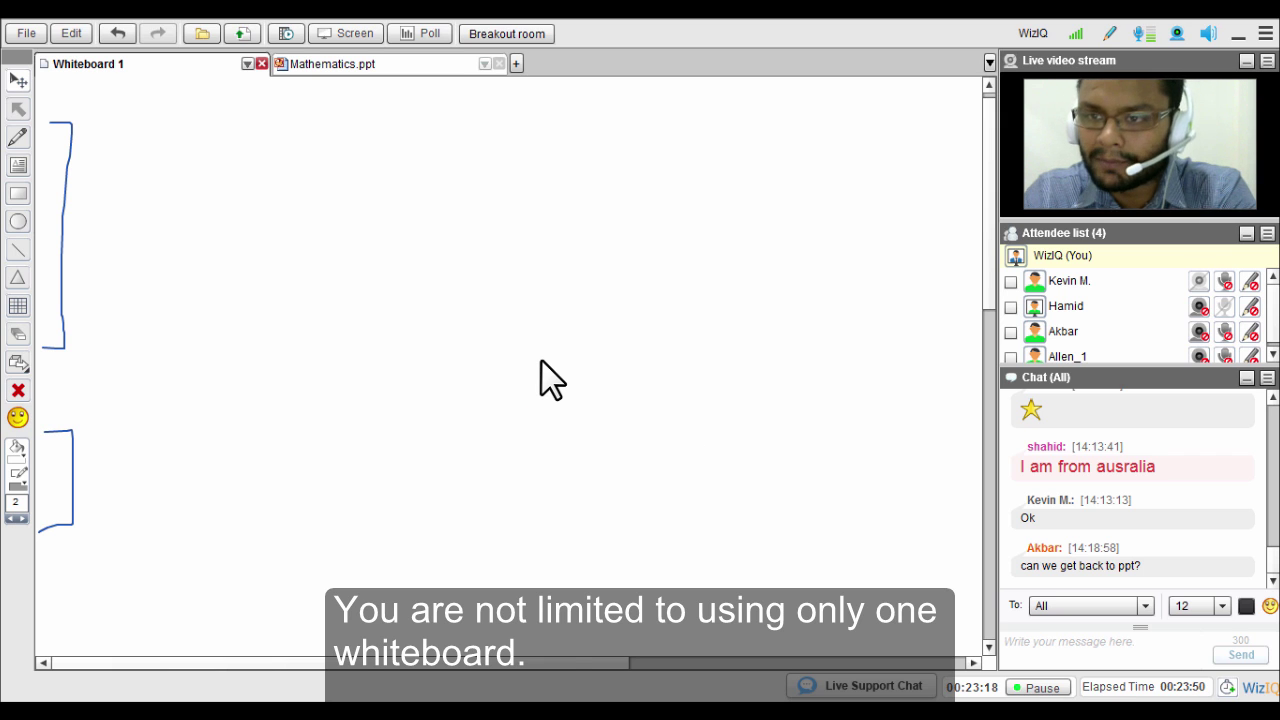
# Step: Add a new Whiteboard 5, then delete it and confirm
pyautogui.click(517, 64)
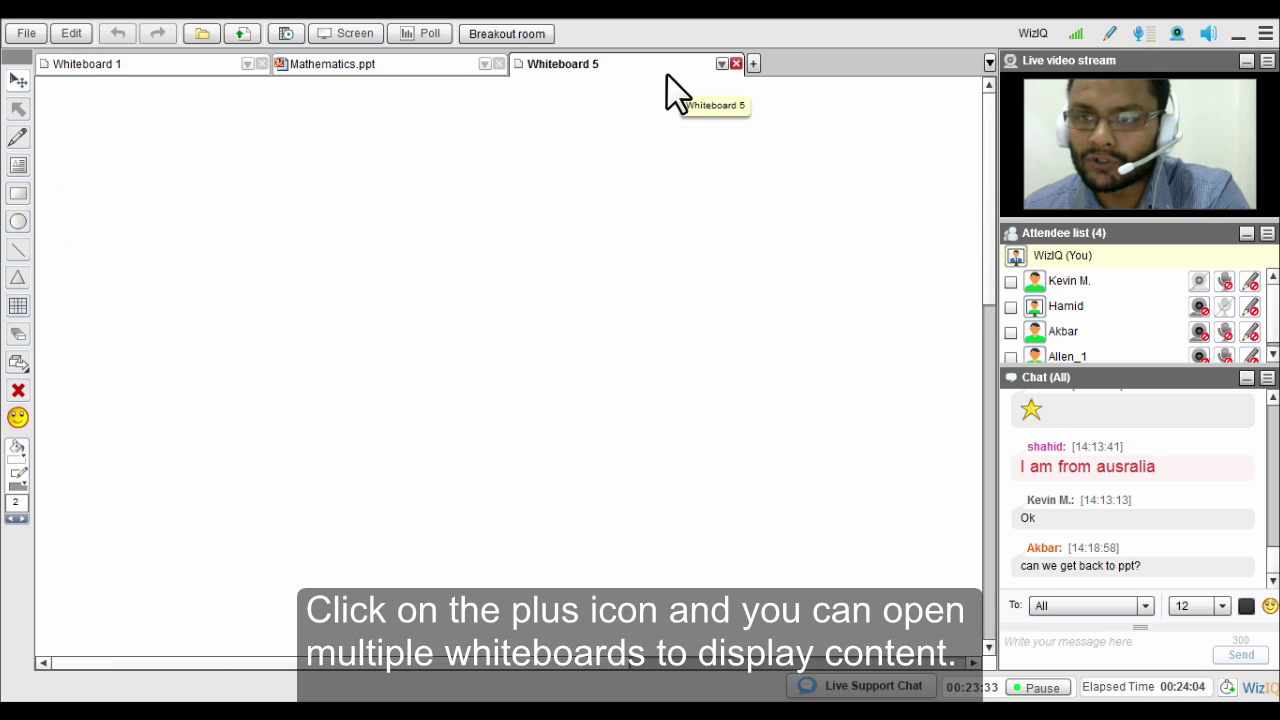
pyautogui.click(736, 63)
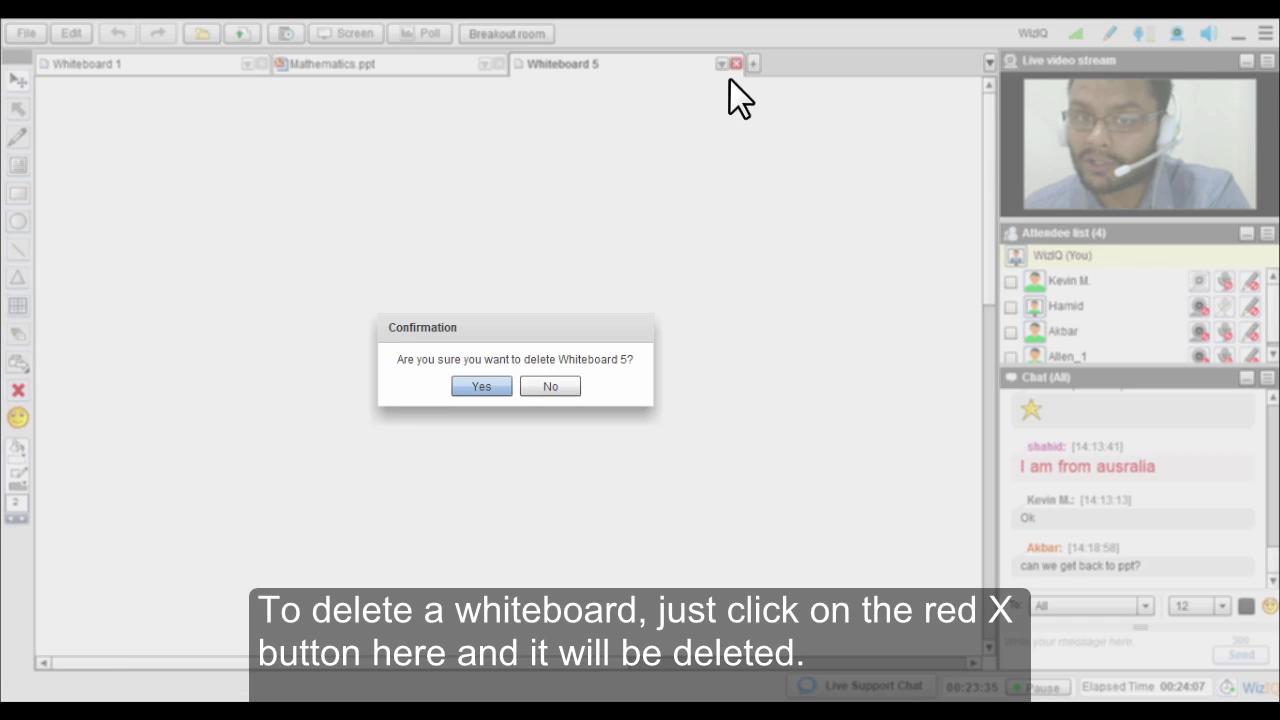
pyautogui.click(483, 383)
# Step: Set Whiteboard 1's background colour to black
pyautogui.click(205, 68)
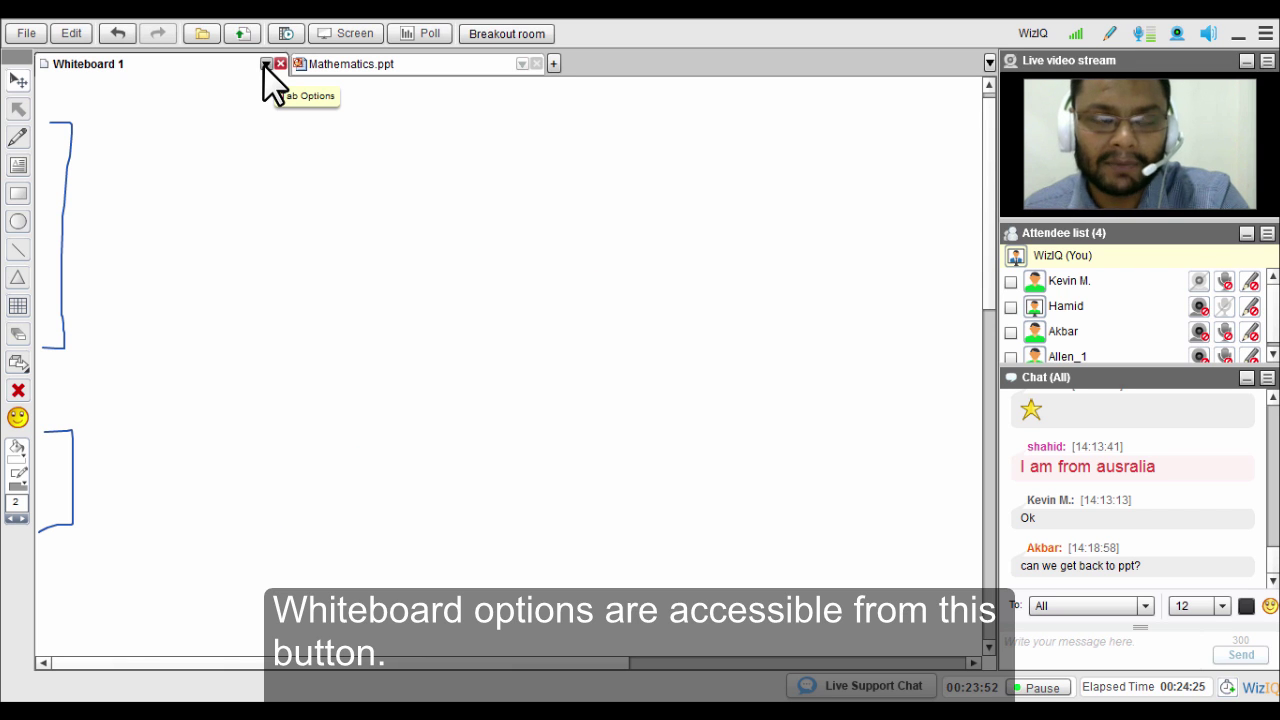
pyautogui.click(266, 64)
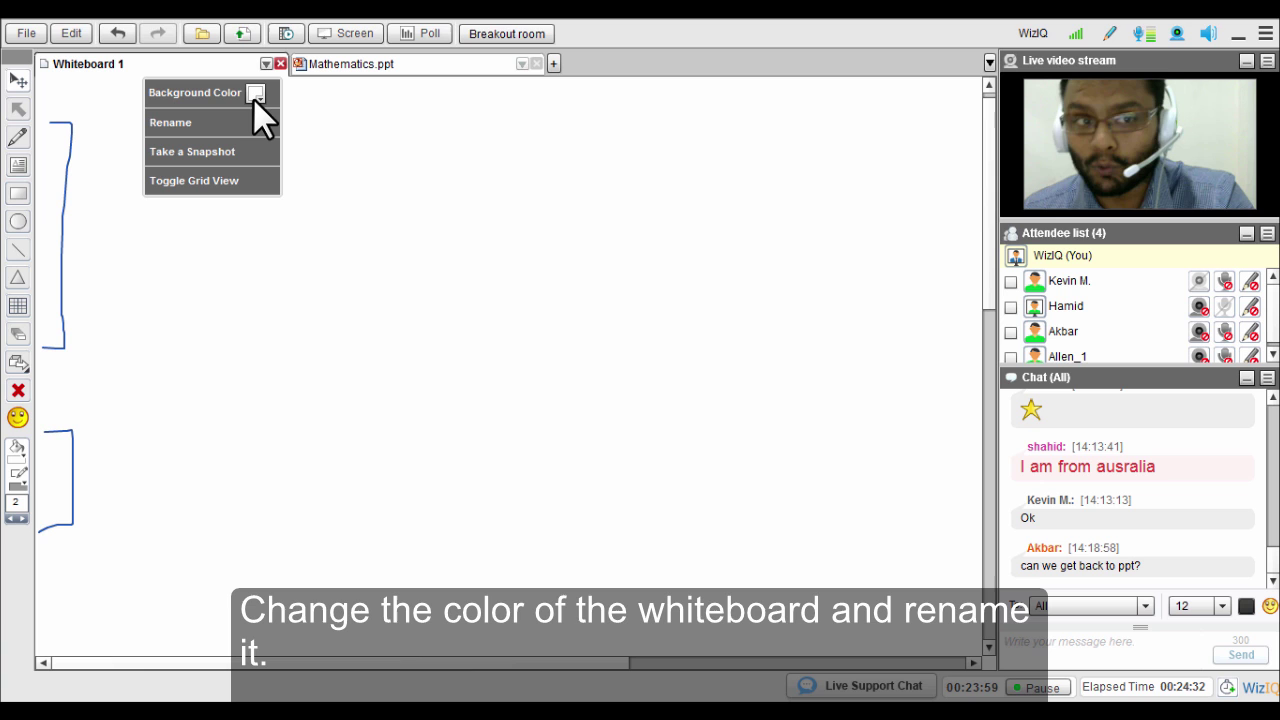
pyautogui.click(257, 93)
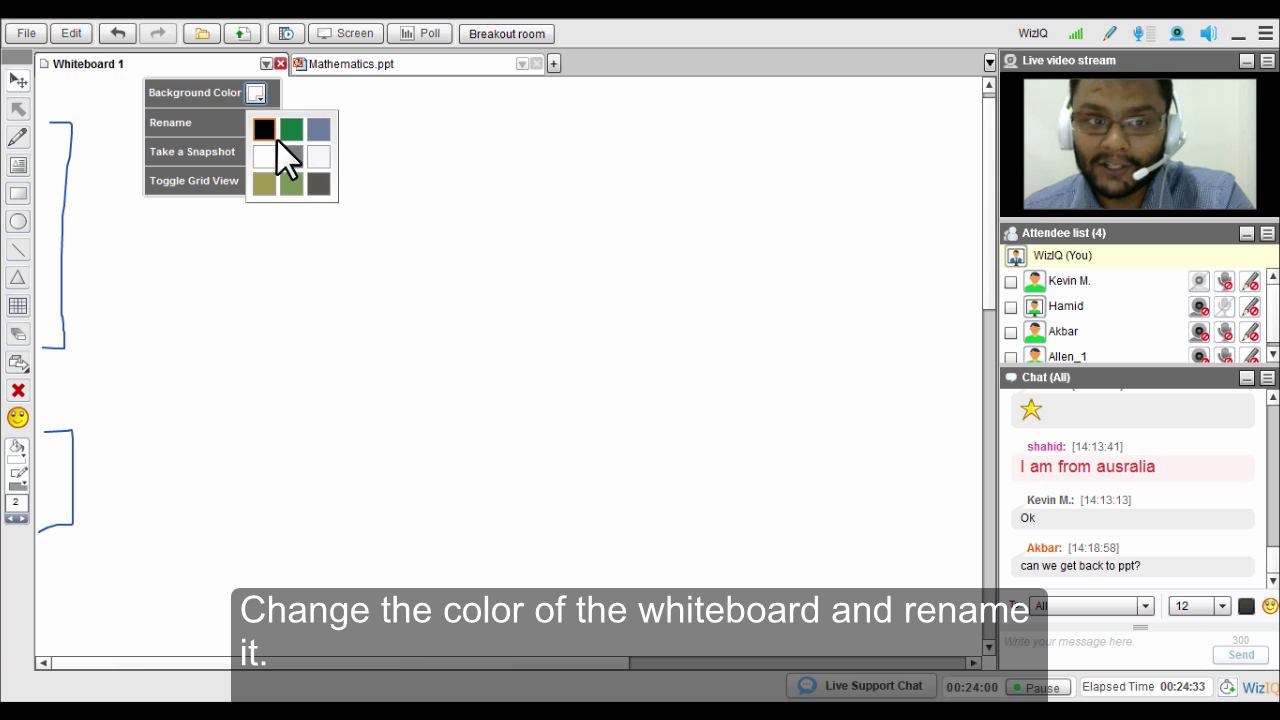
pyautogui.click(263, 129)
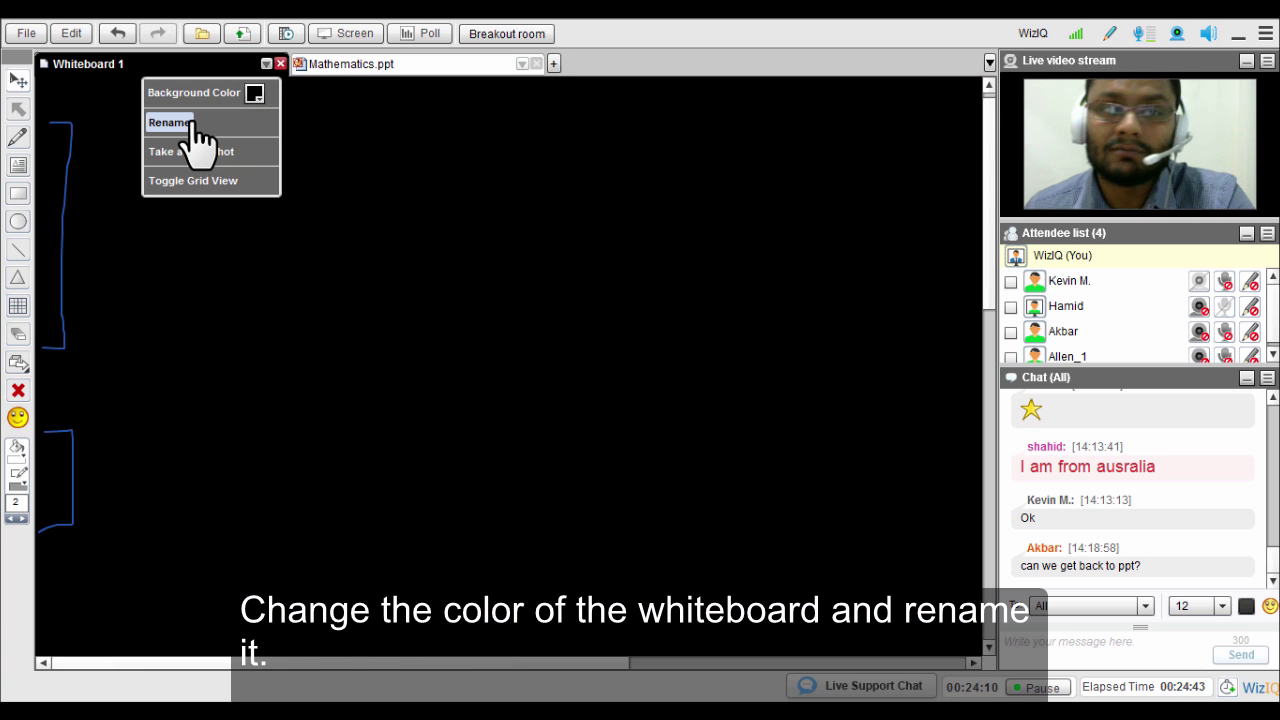
# Step: Rename Whiteboard 1 to 'Name', save a snapshot, and toggle the grid view on and off
pyautogui.click(188, 124)
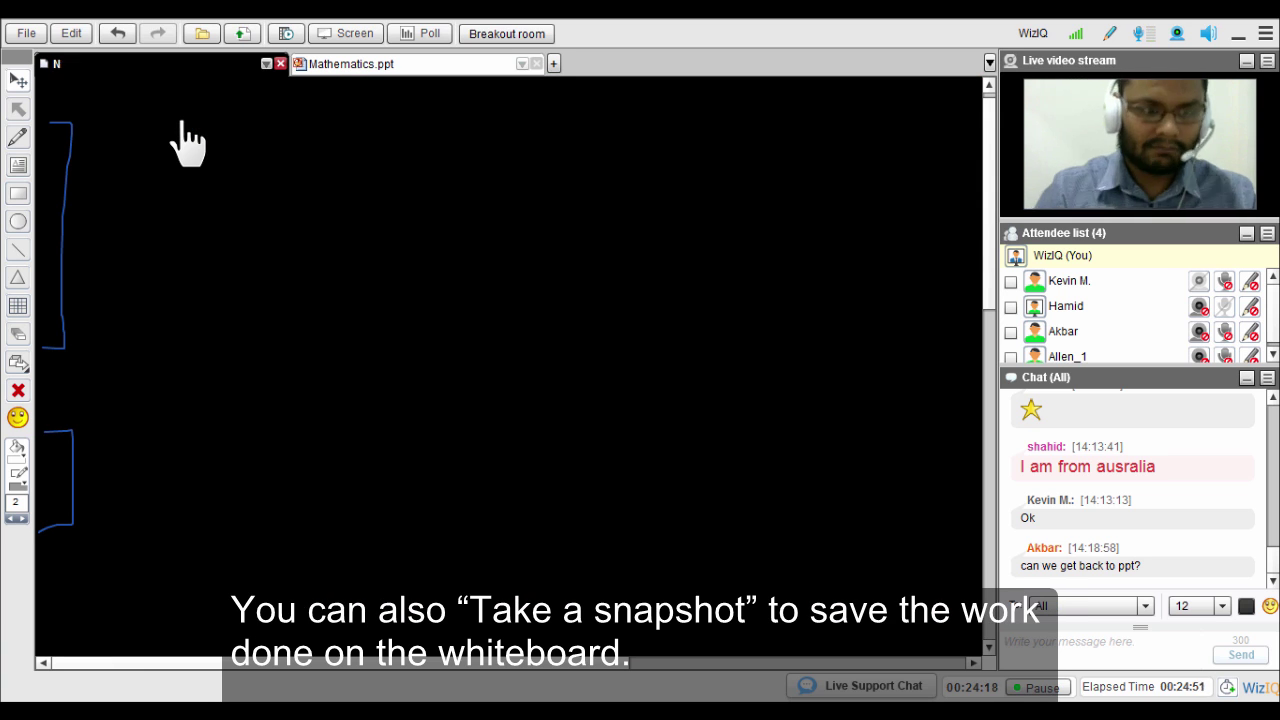
pyautogui.click(266, 63)
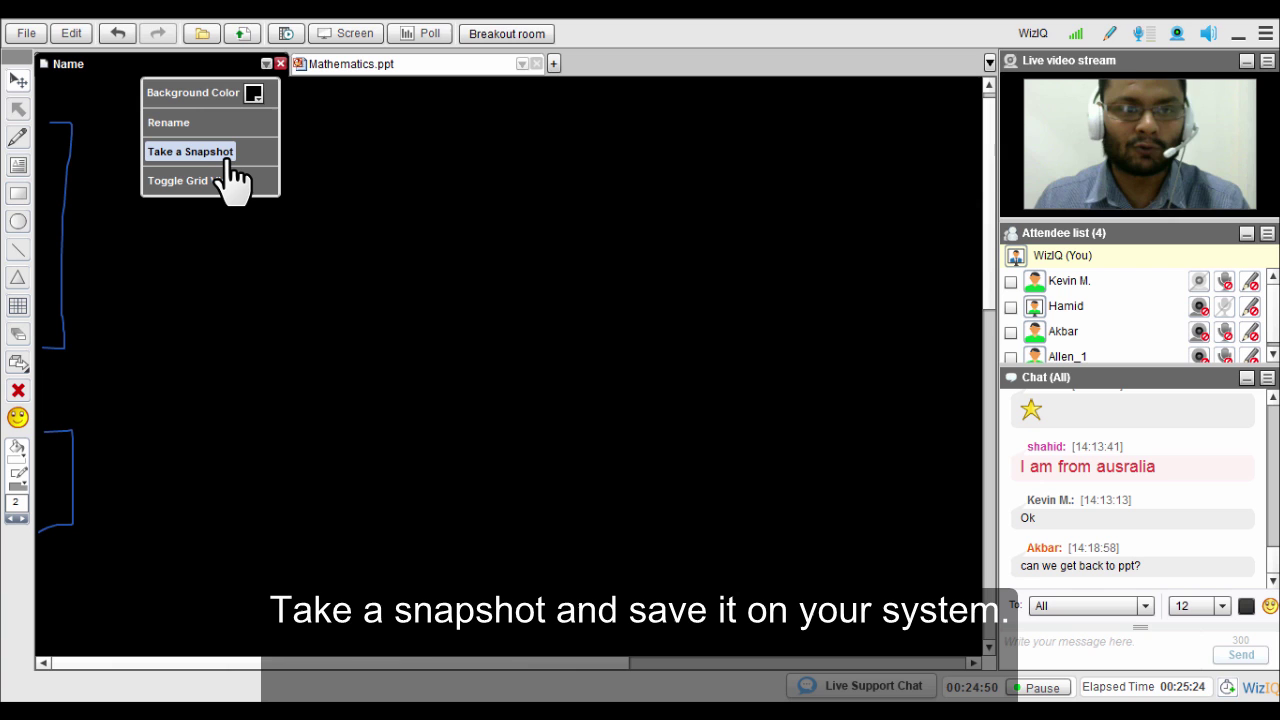
pyautogui.click(226, 156)
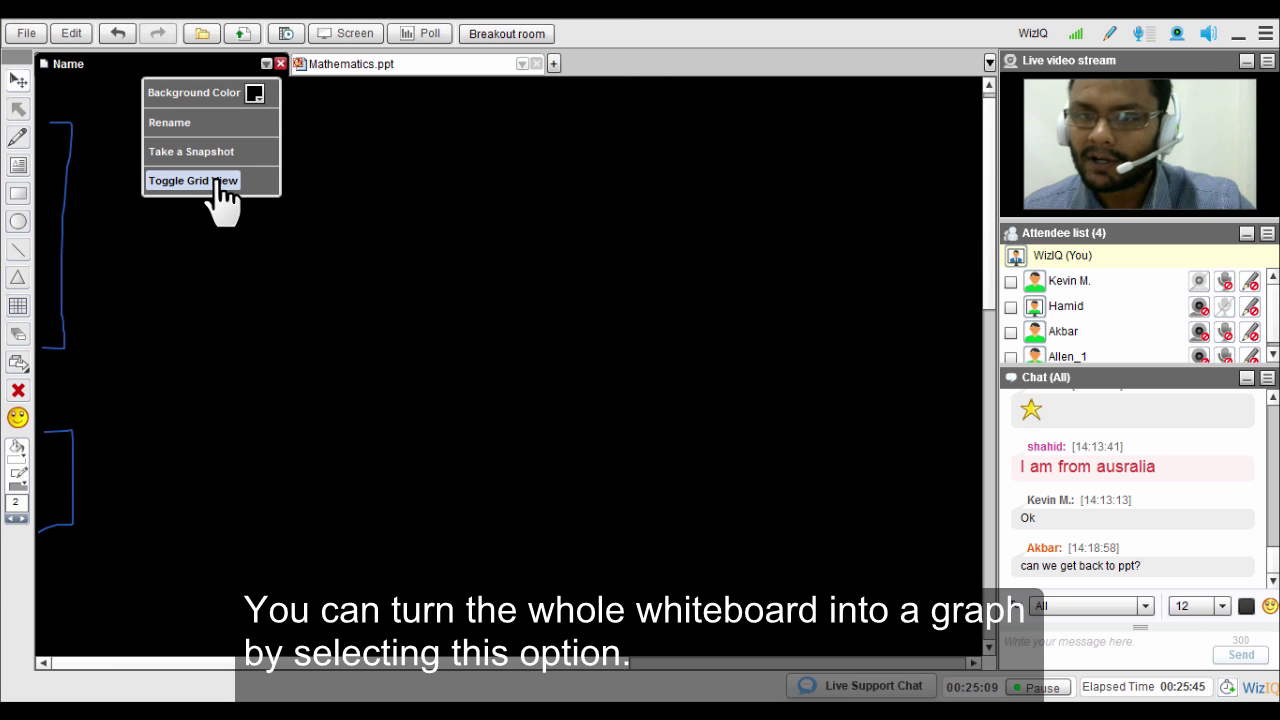
pyautogui.click(224, 190)
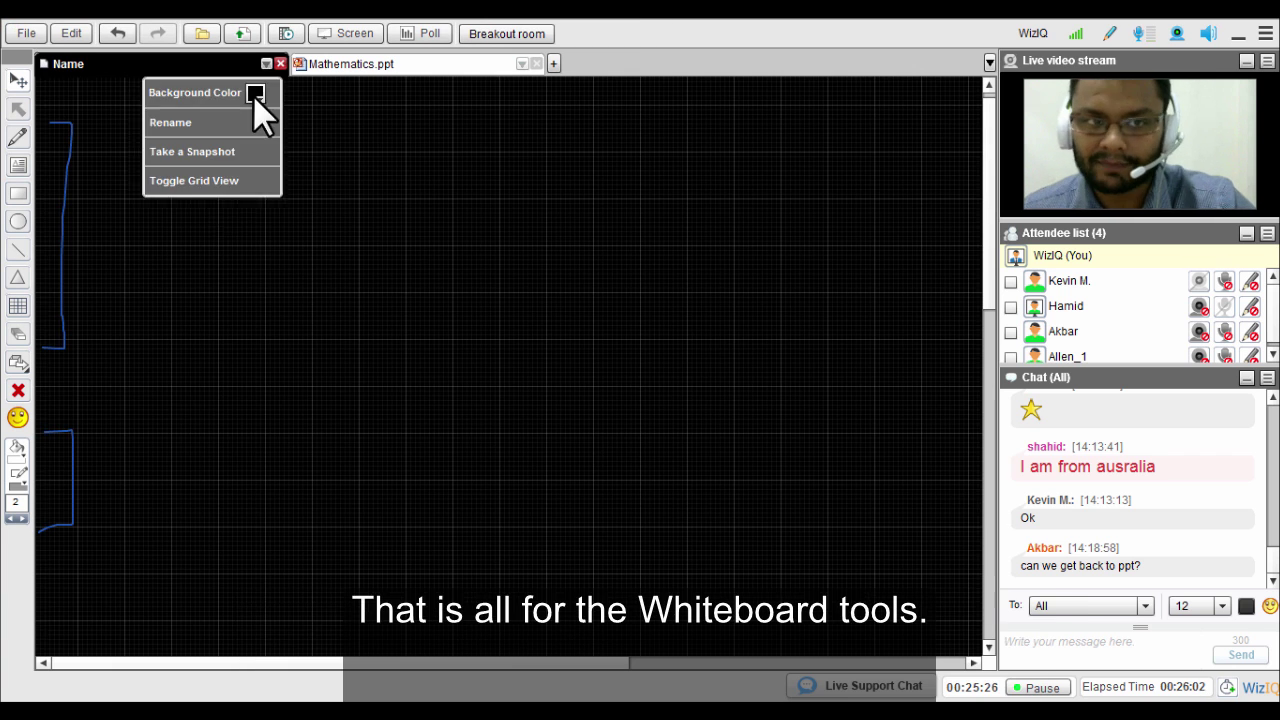
pyautogui.click(226, 182)
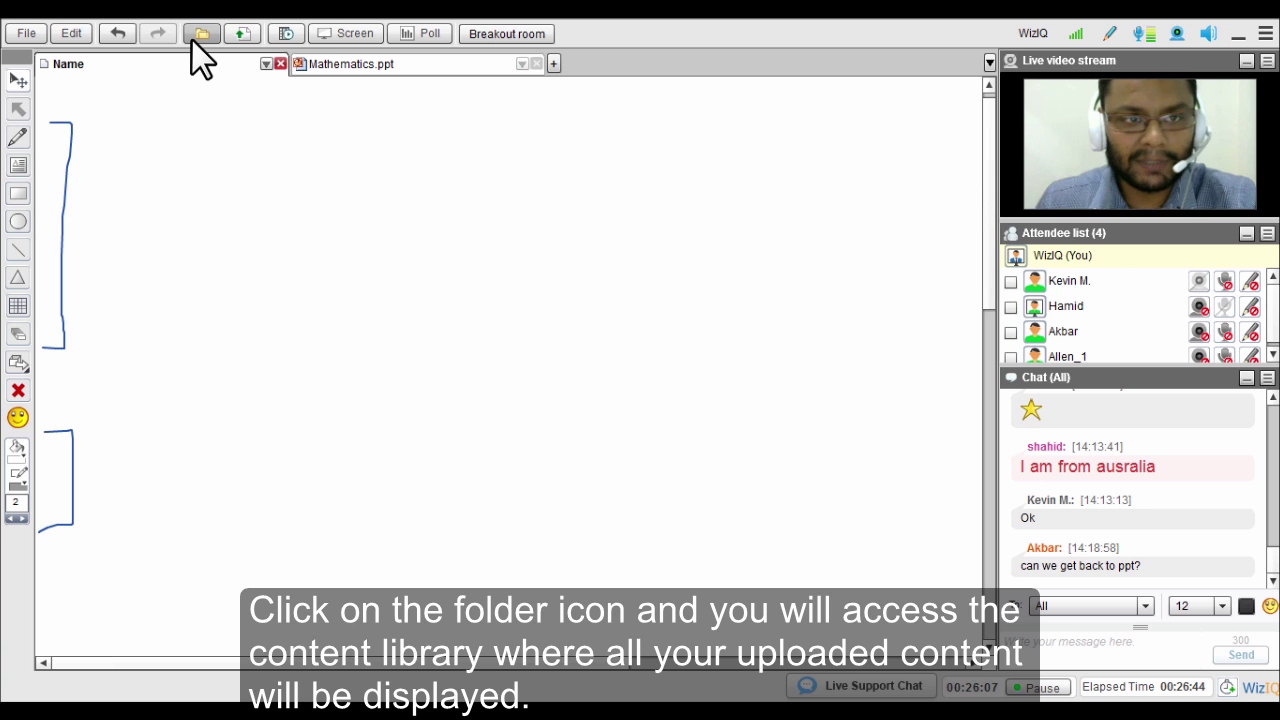
# Step: Add the FAQs and test documents from the Content Library to the class as new tabs
pyautogui.click(192, 40)
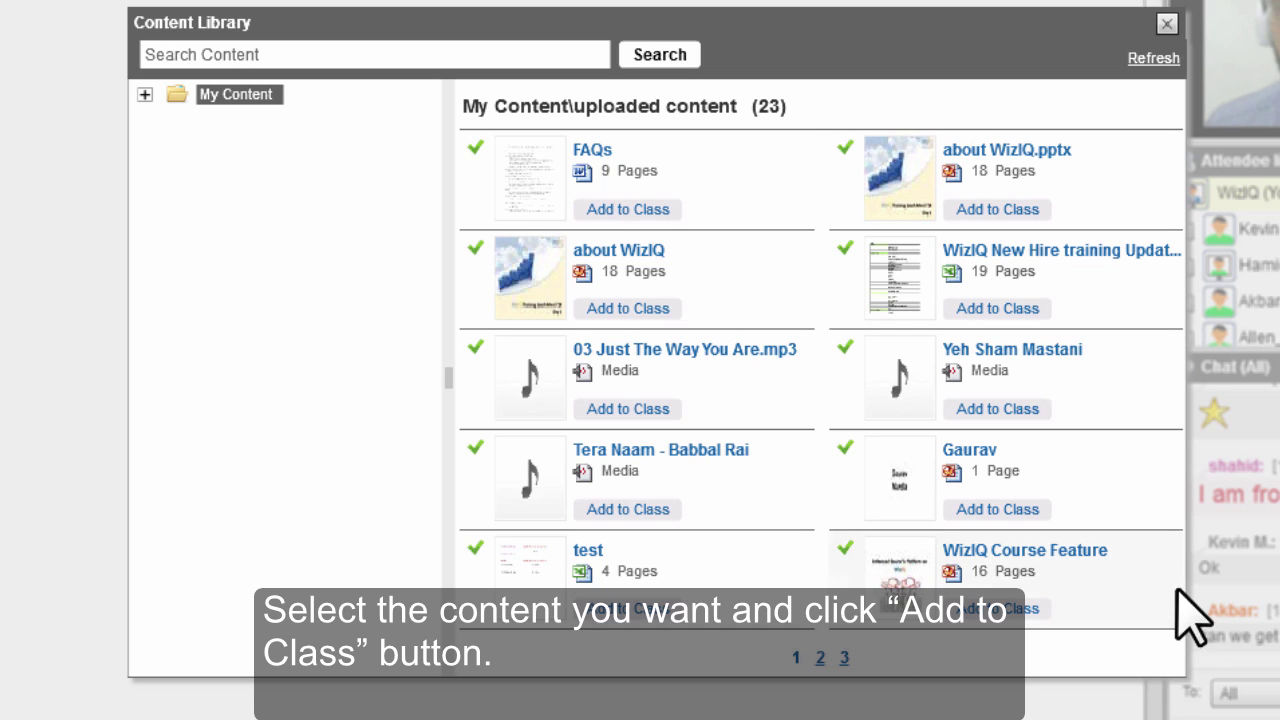
pyautogui.click(631, 209)
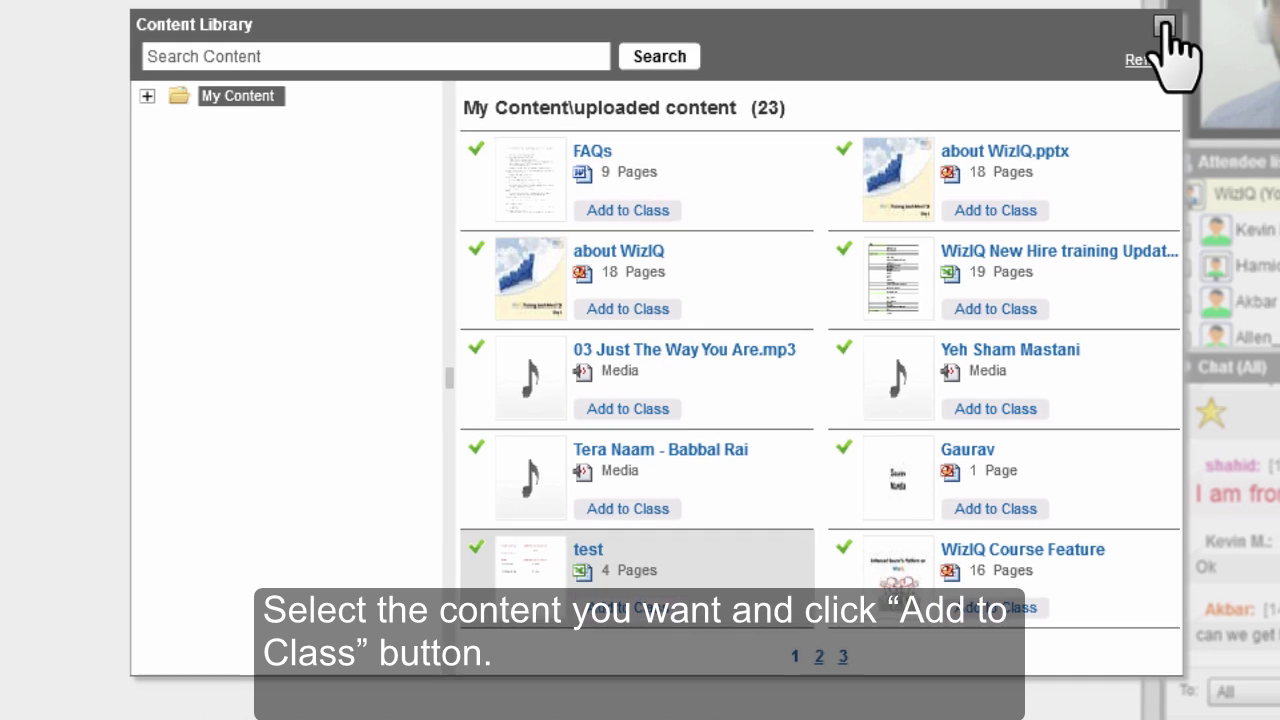
pyautogui.click(1166, 23)
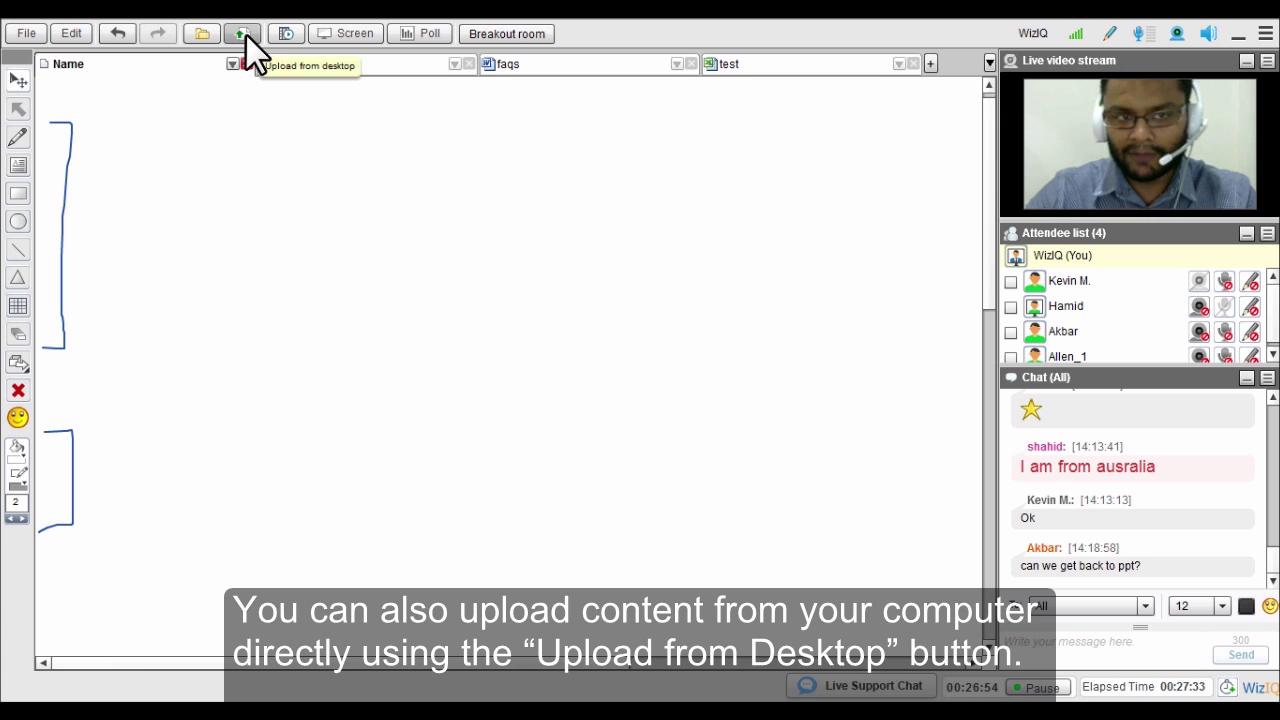
# Step: Upload Mathematics.ppt from the Desktop so its Session 1 title slide opens in a tab
pyautogui.click(243, 34)
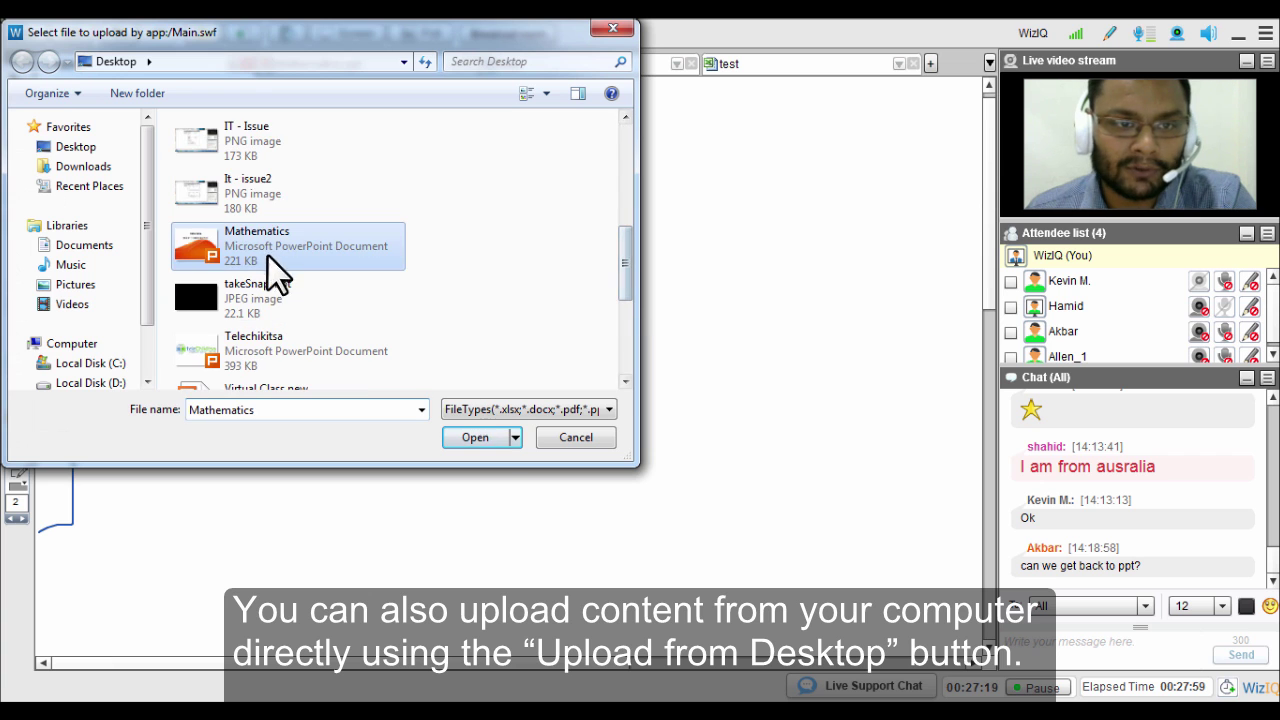
pyautogui.click(498, 444)
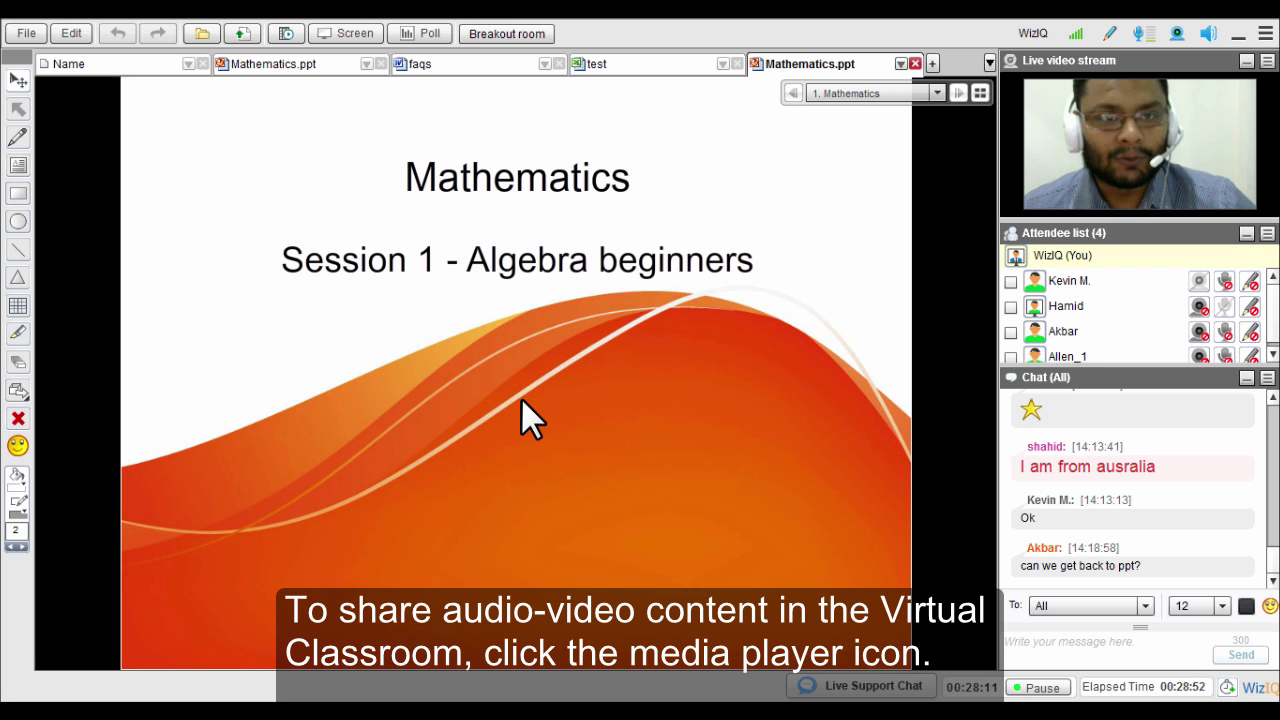
pyautogui.click(286, 34)
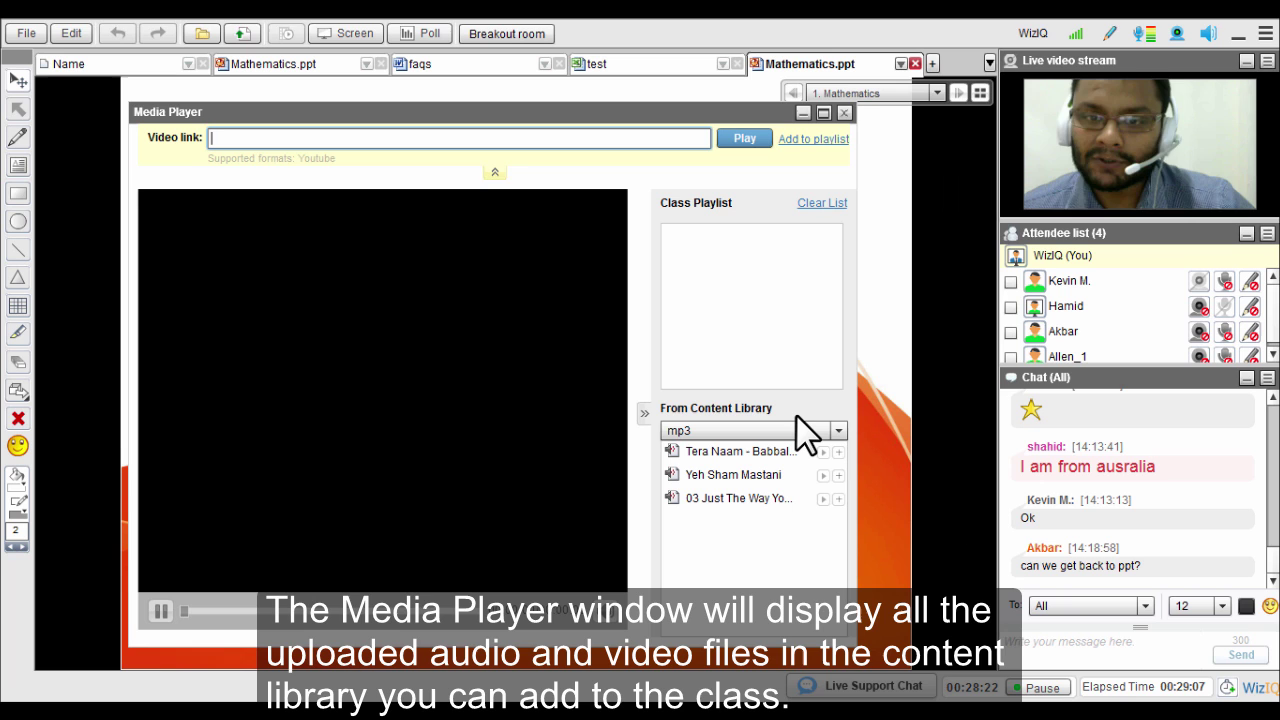
pyautogui.click(674, 430)
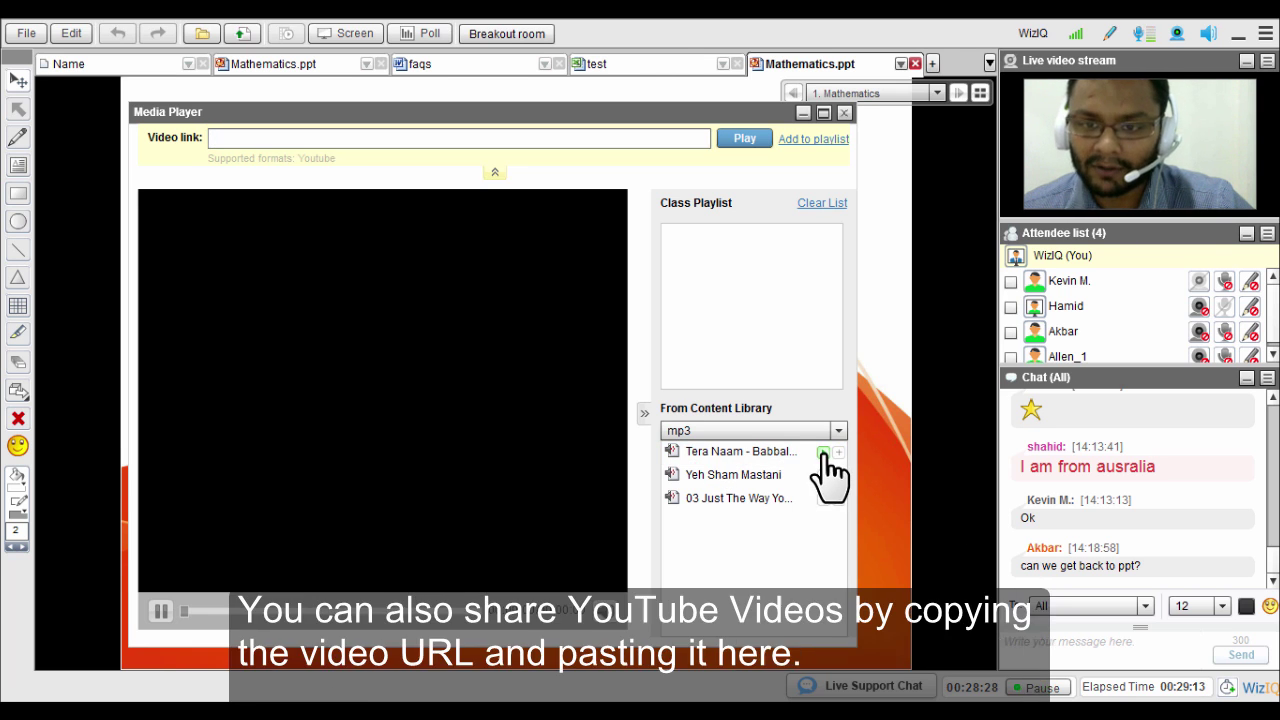
pyautogui.click(838, 452)
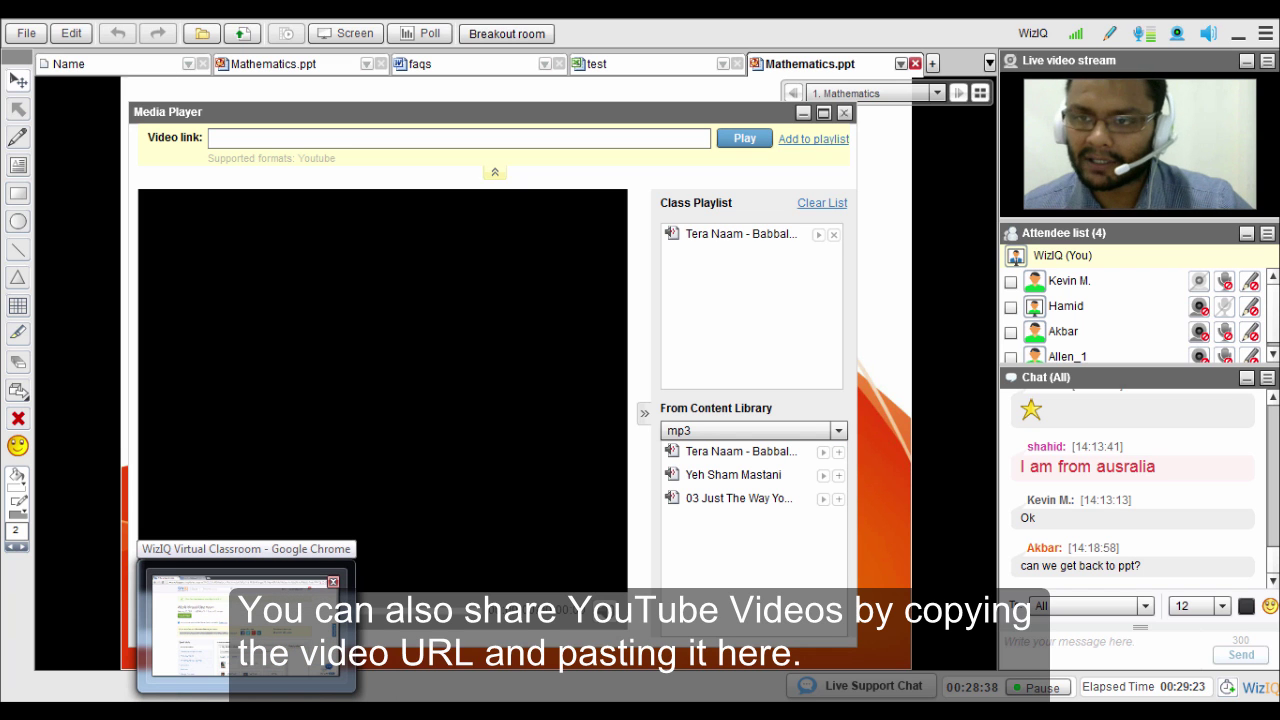
pyautogui.click(245, 625)
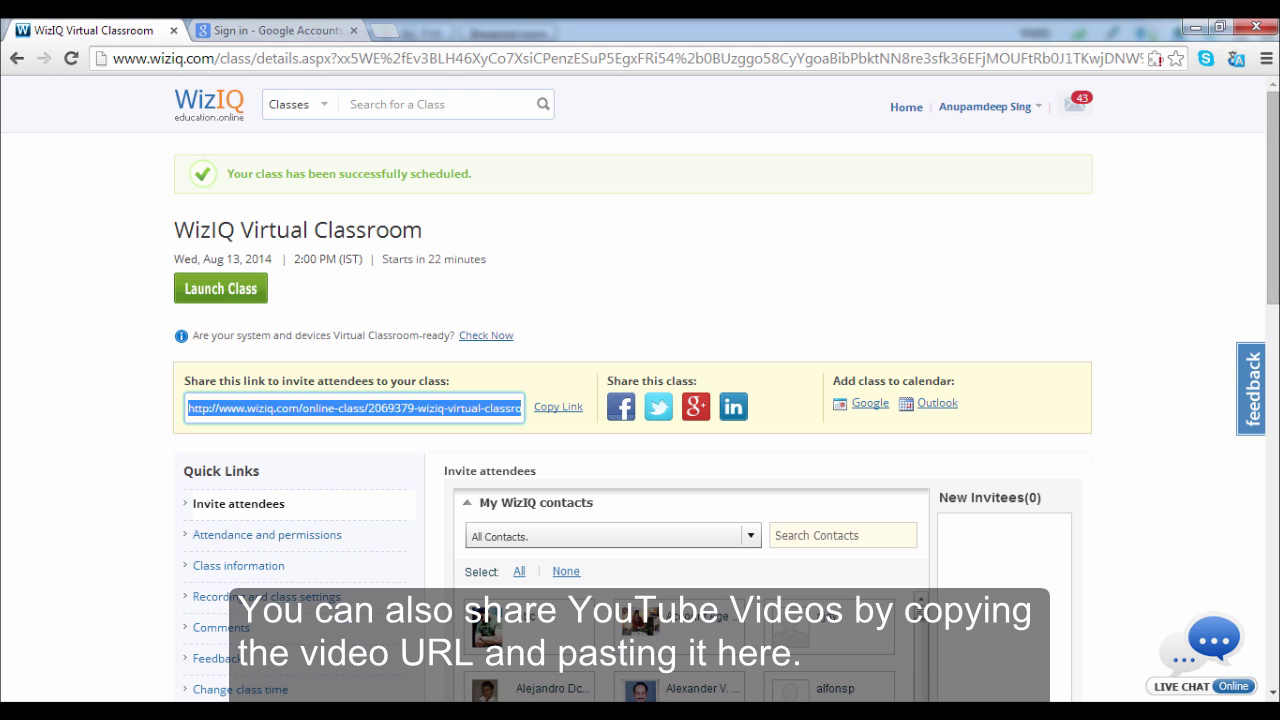
pyautogui.click(410, 30)
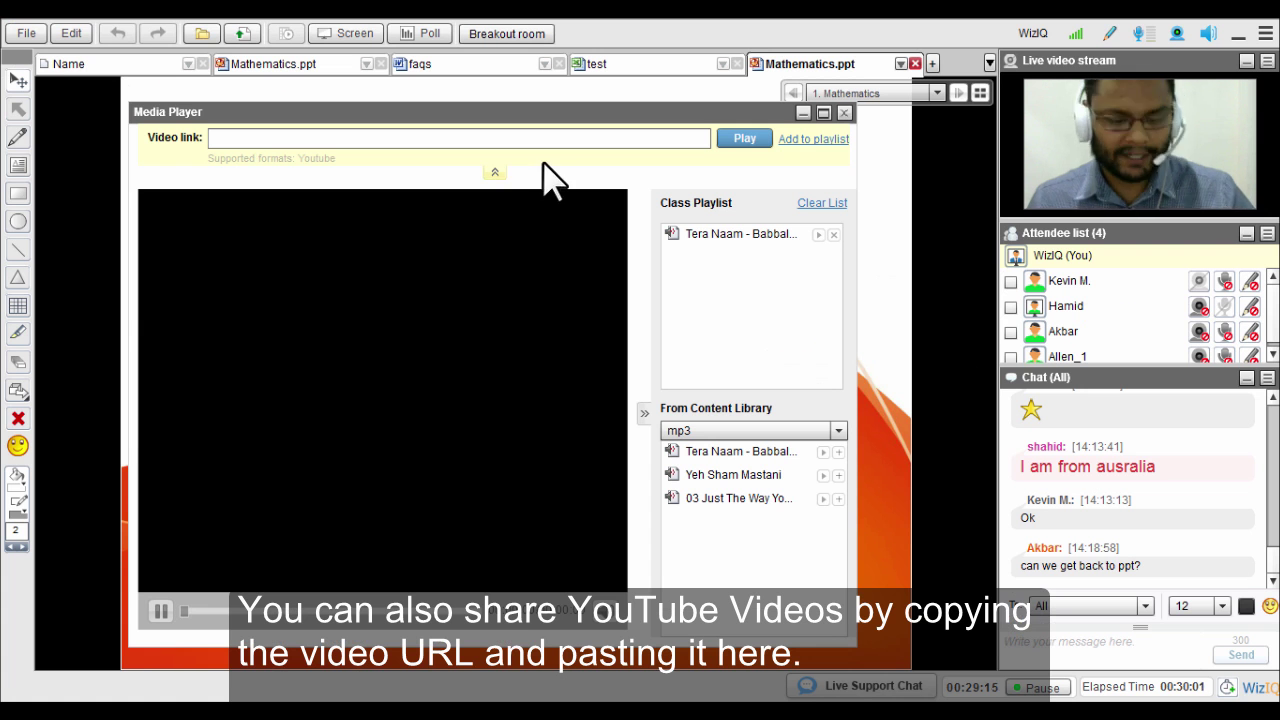
pyautogui.write('https://www.youtube.com/watch?v=kd2ok0Jt6xk')
pyautogui.click(744, 140)
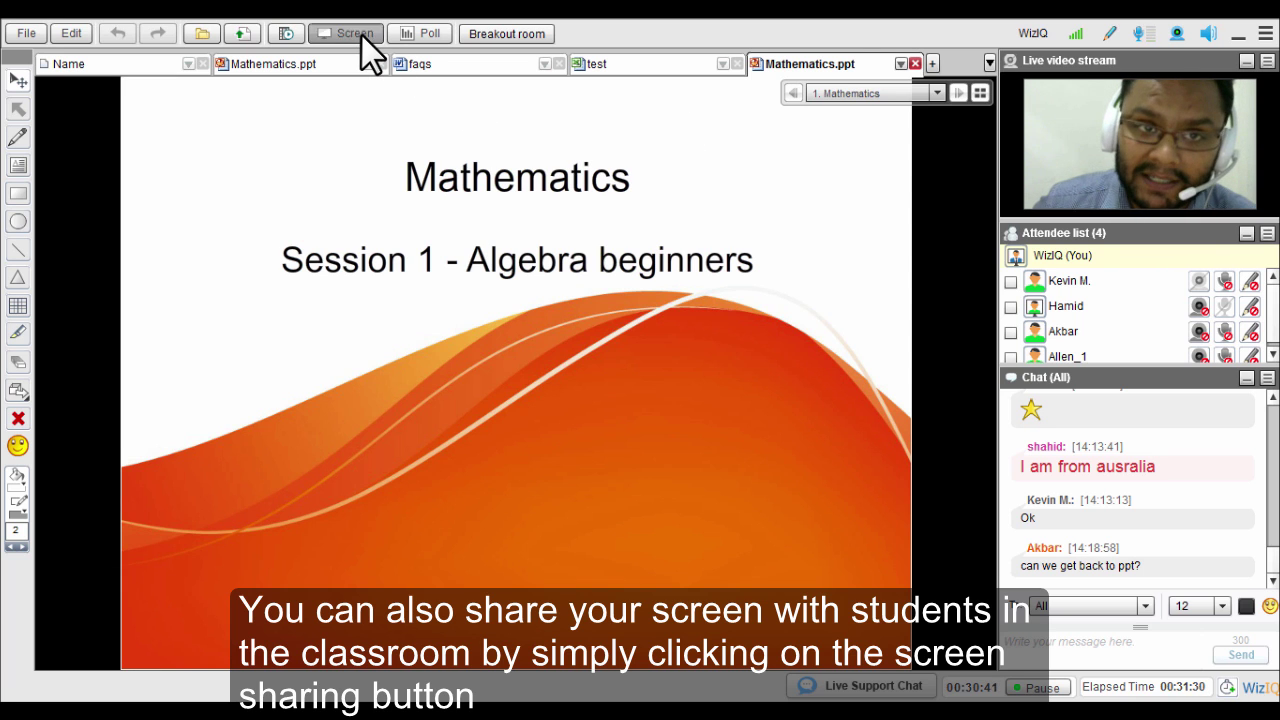
pyautogui.click(361, 34)
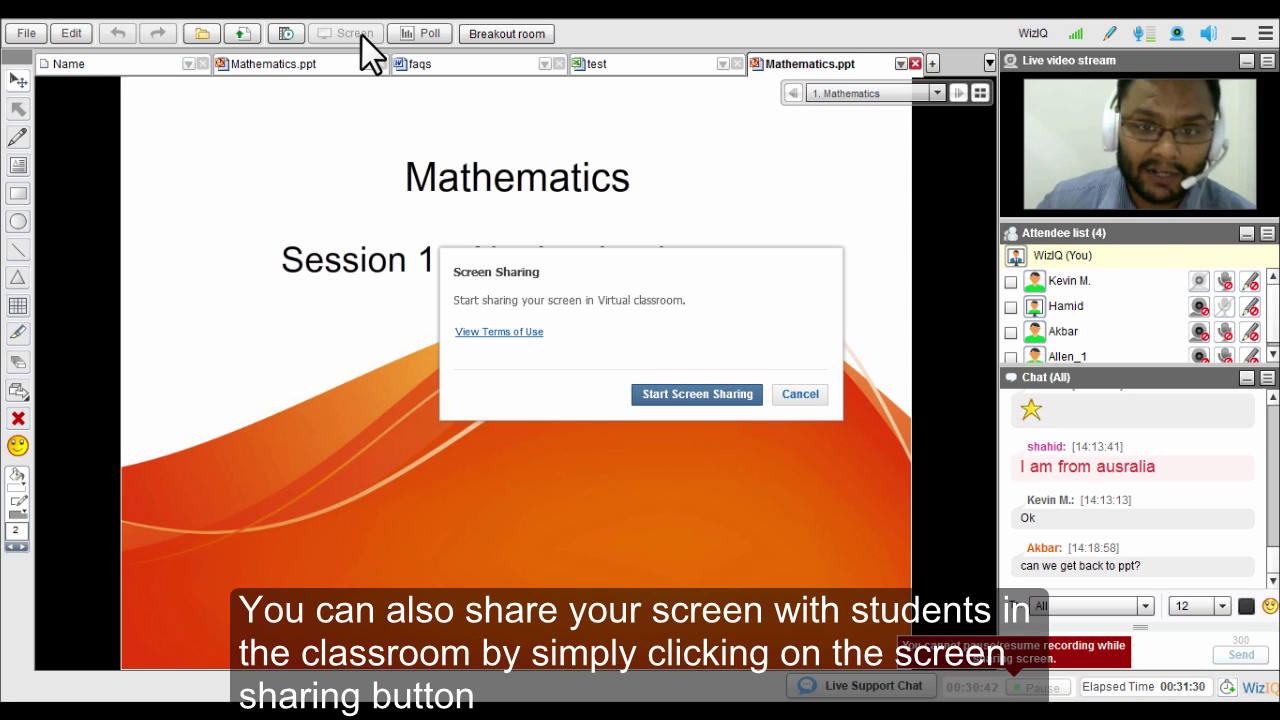
pyautogui.click(697, 394)
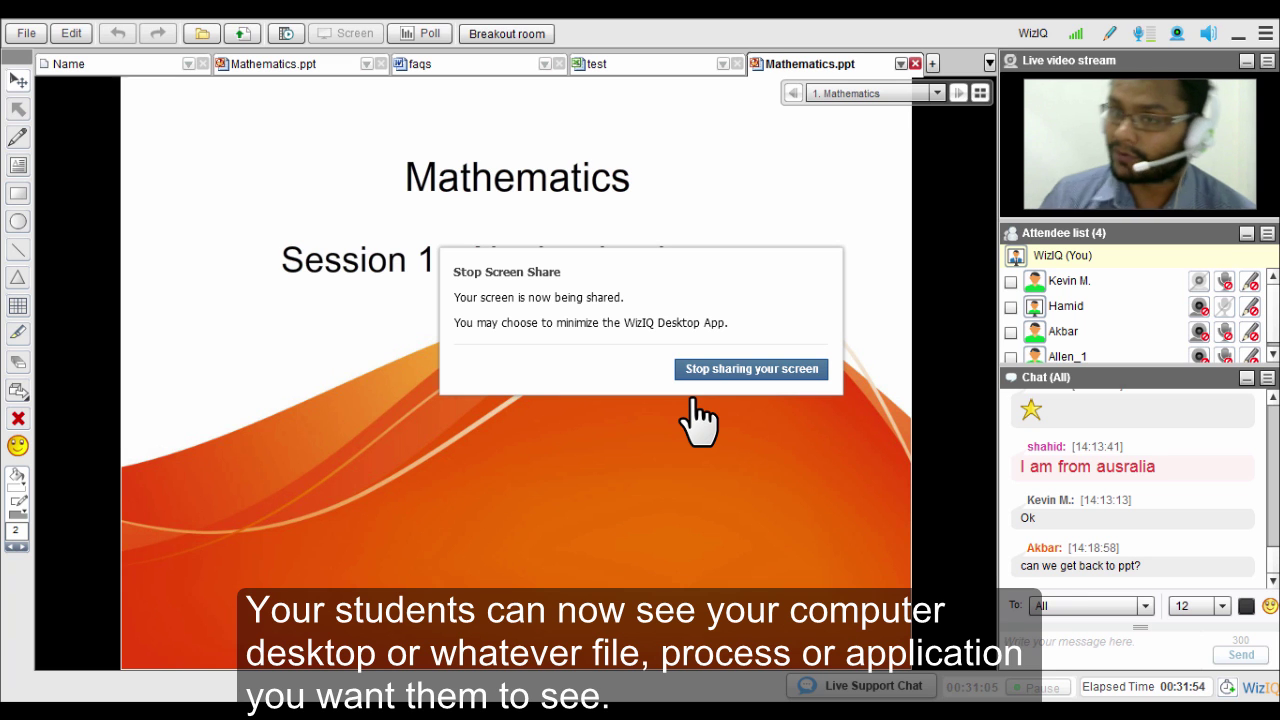
pyautogui.click(1238, 40)
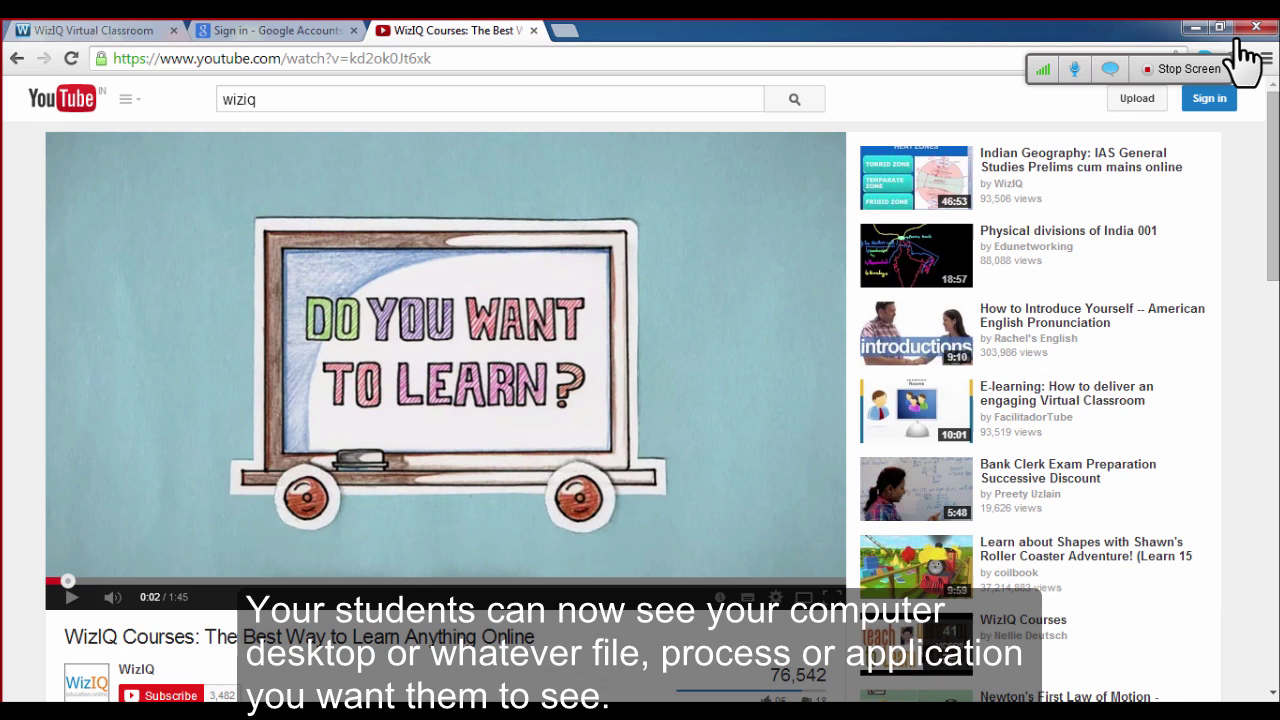
pyautogui.click(270, 31)
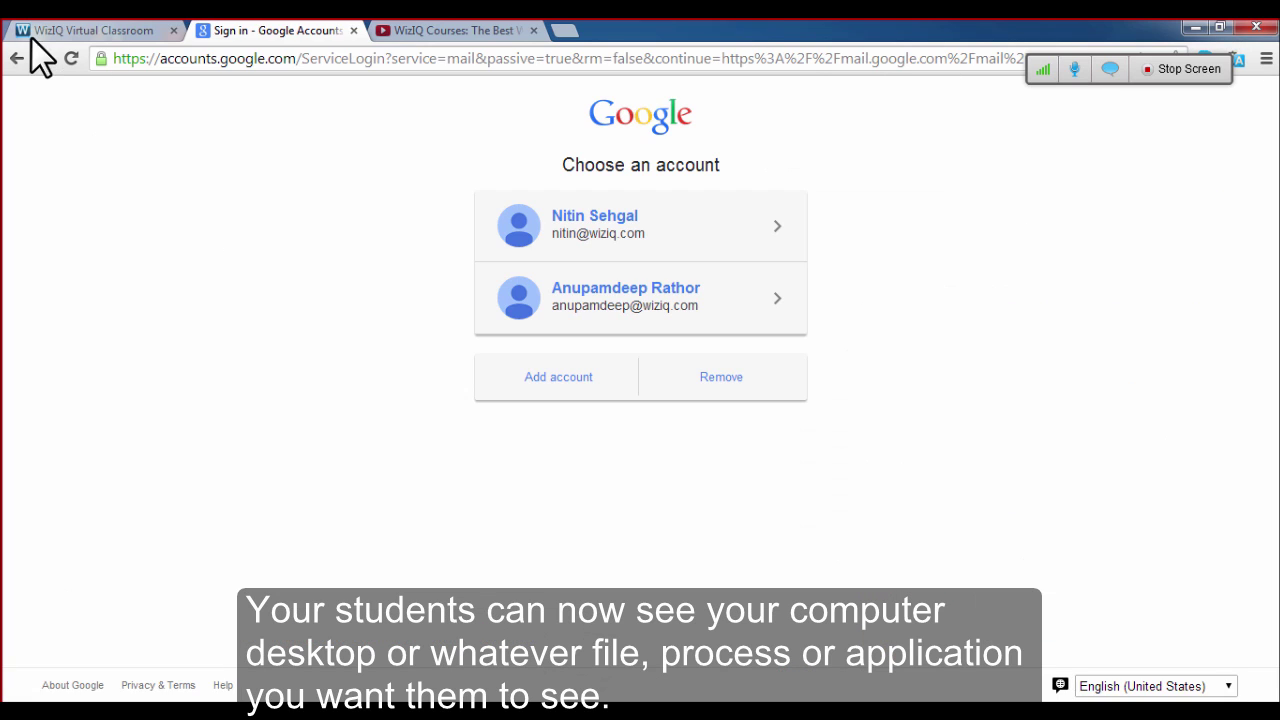
pyautogui.click(40, 33)
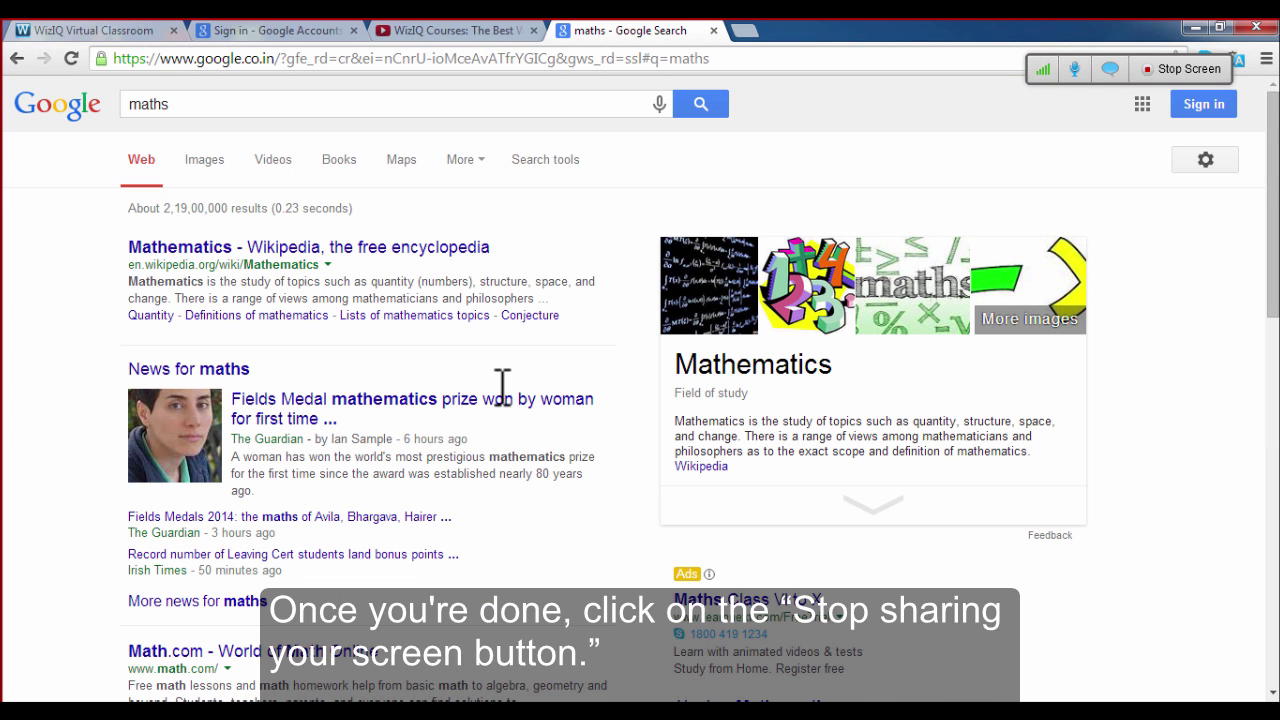
pyautogui.click(1178, 76)
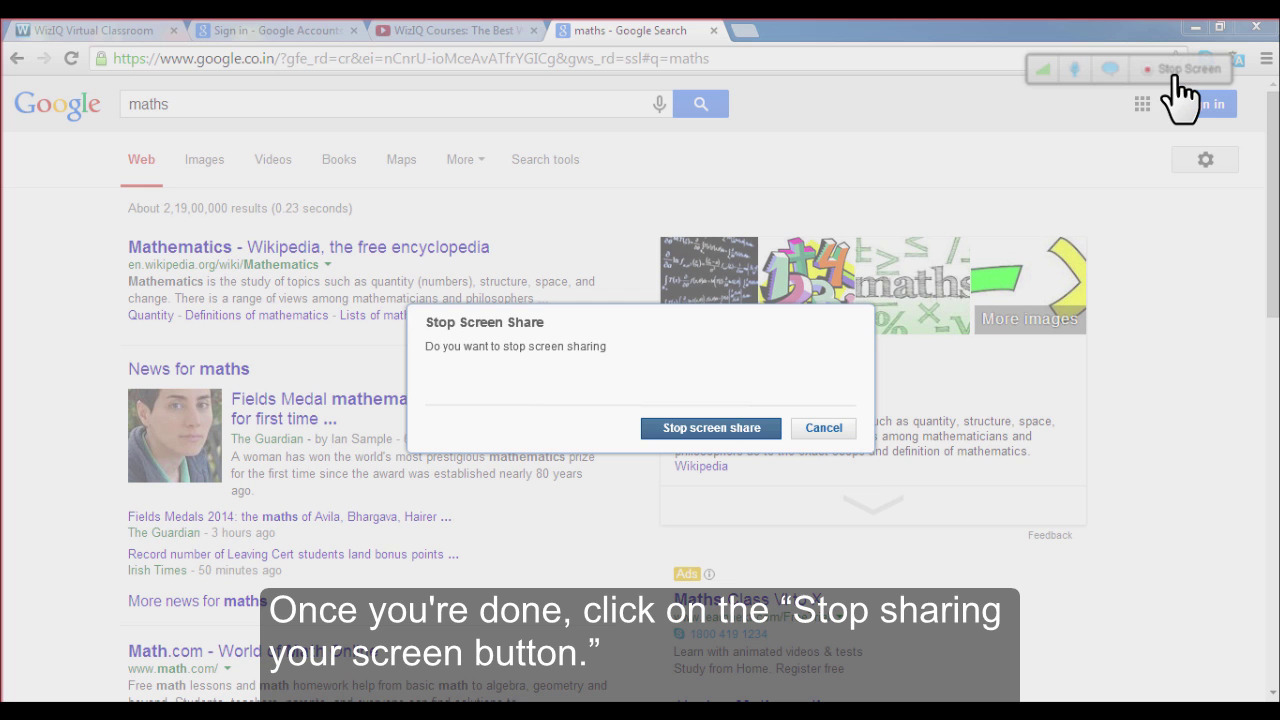
pyautogui.click(711, 428)
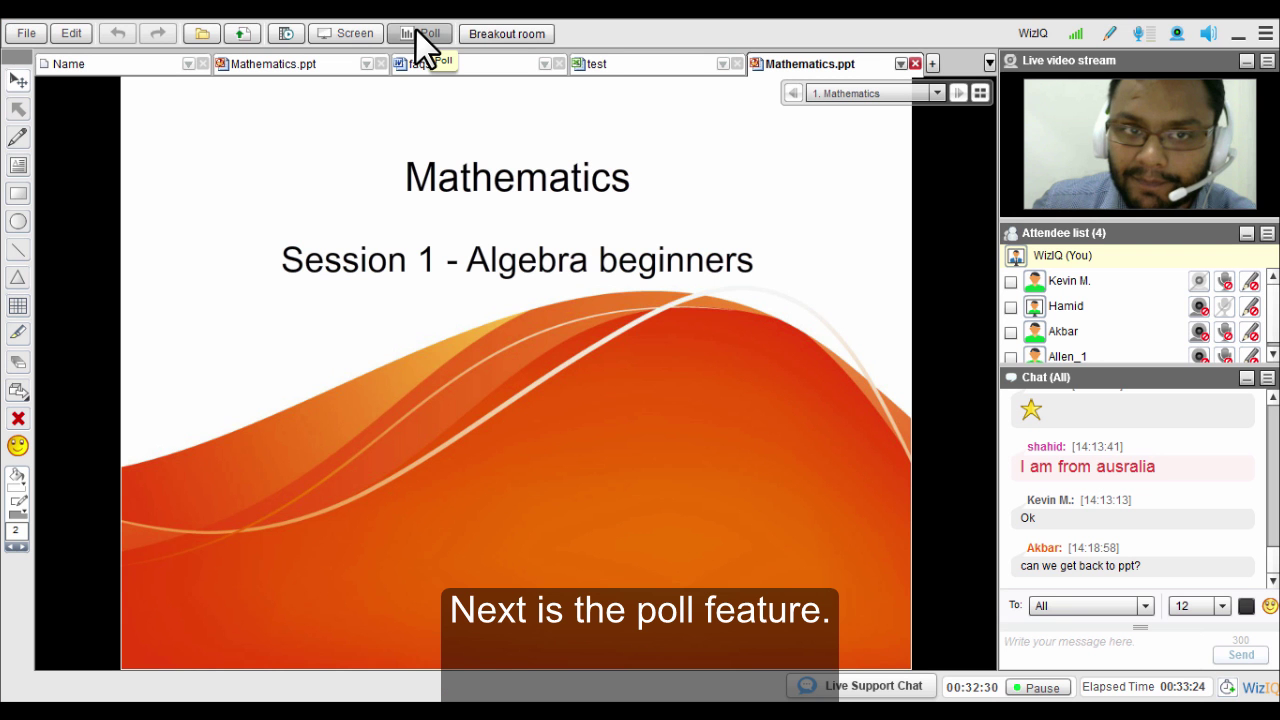
pyautogui.click(418, 33)
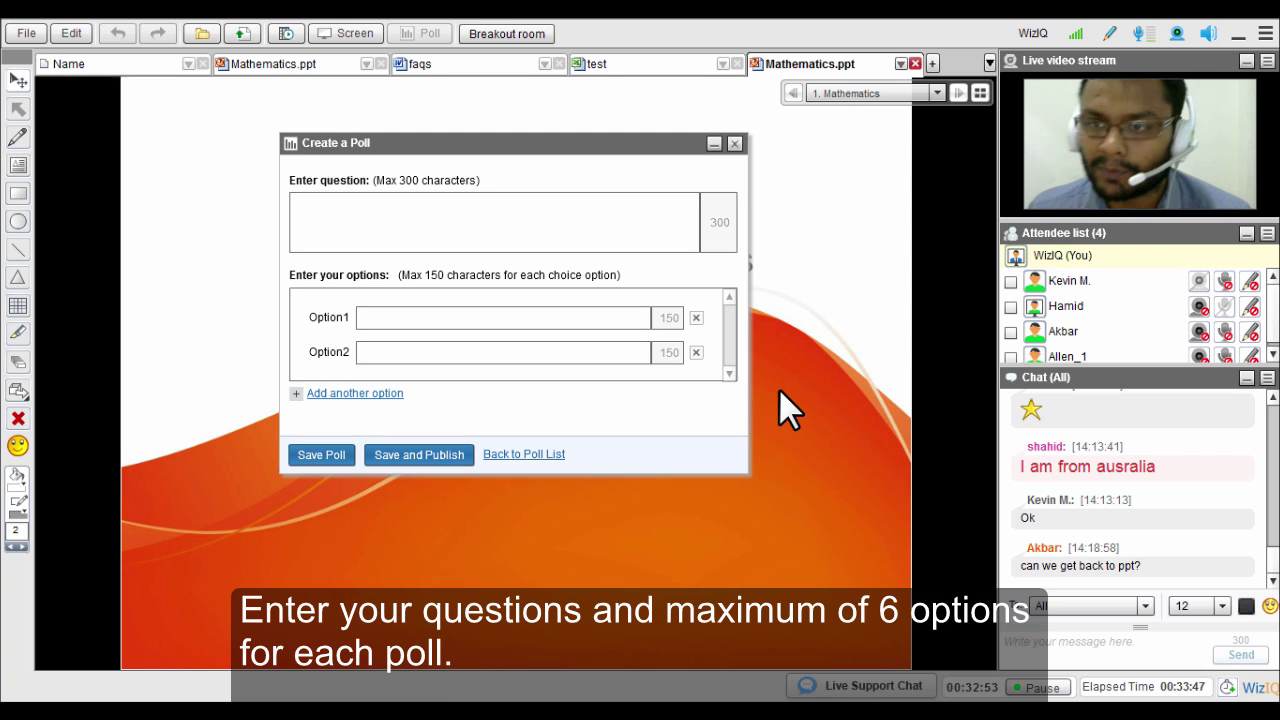
pyautogui.click(580, 214)
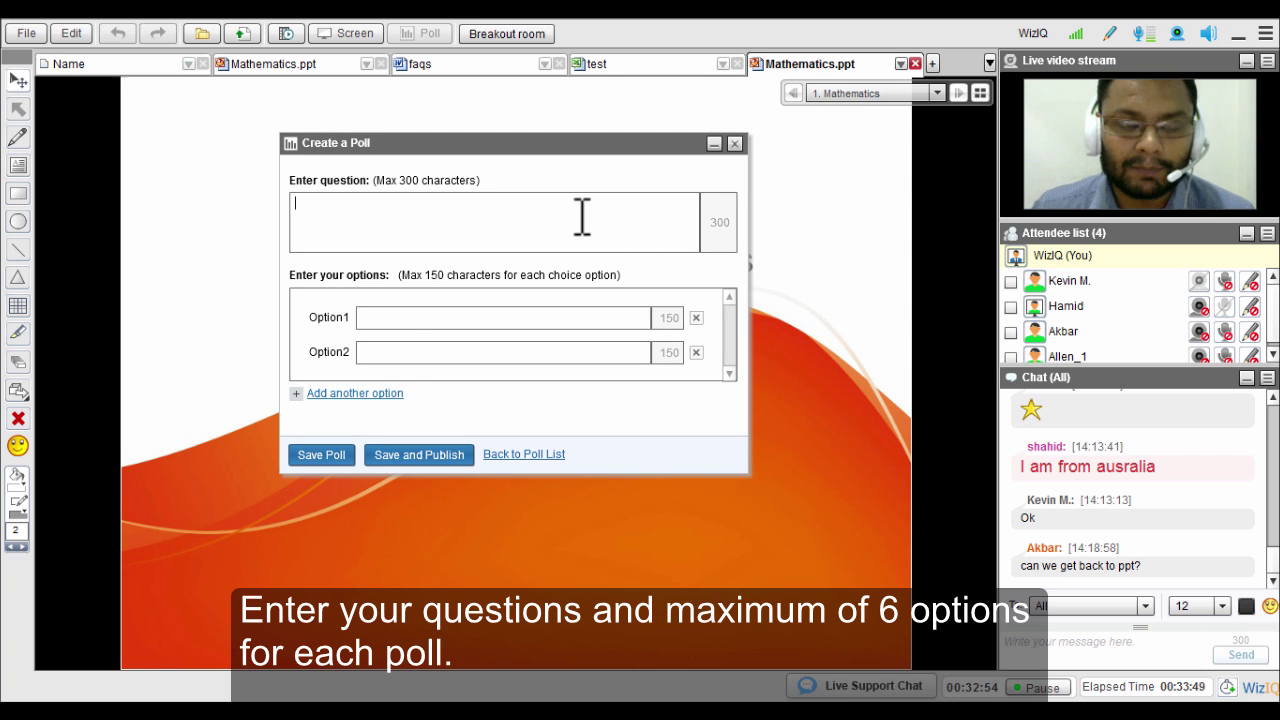
pyautogui.click(355, 393)
pyautogui.click(358, 421)
pyautogui.click(360, 449)
pyautogui.click(352, 480)
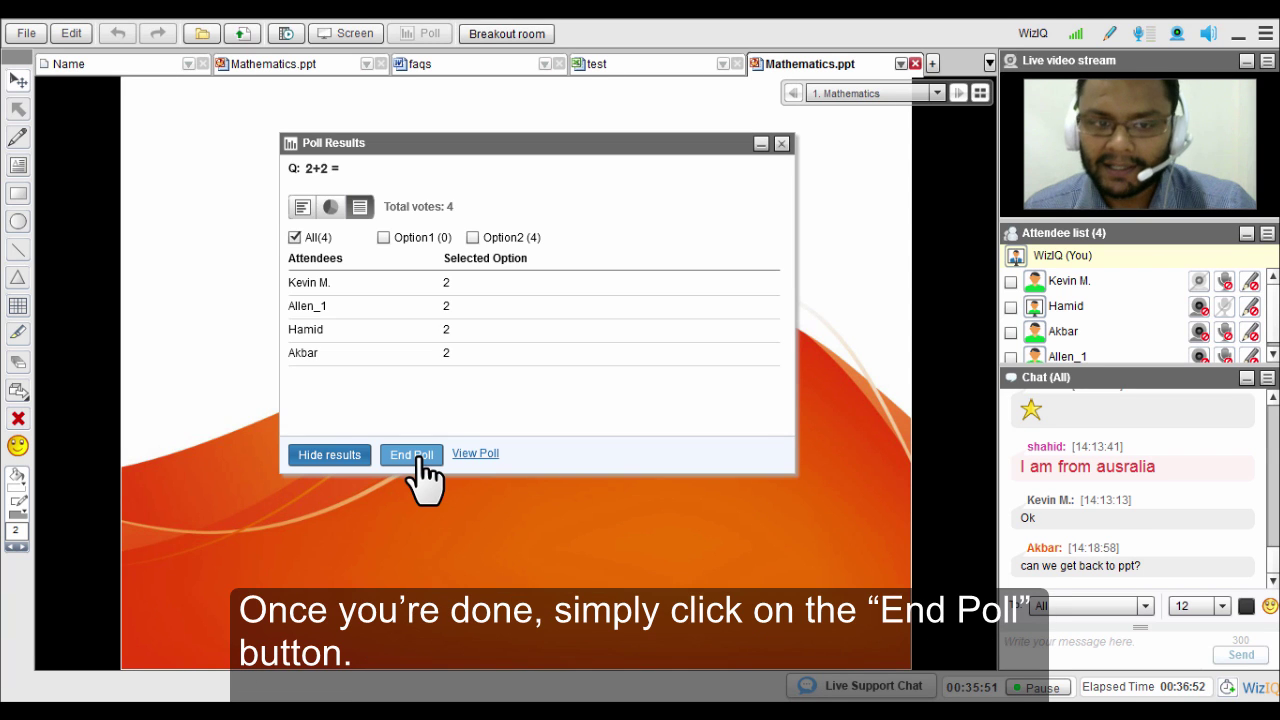
pyautogui.click(418, 470)
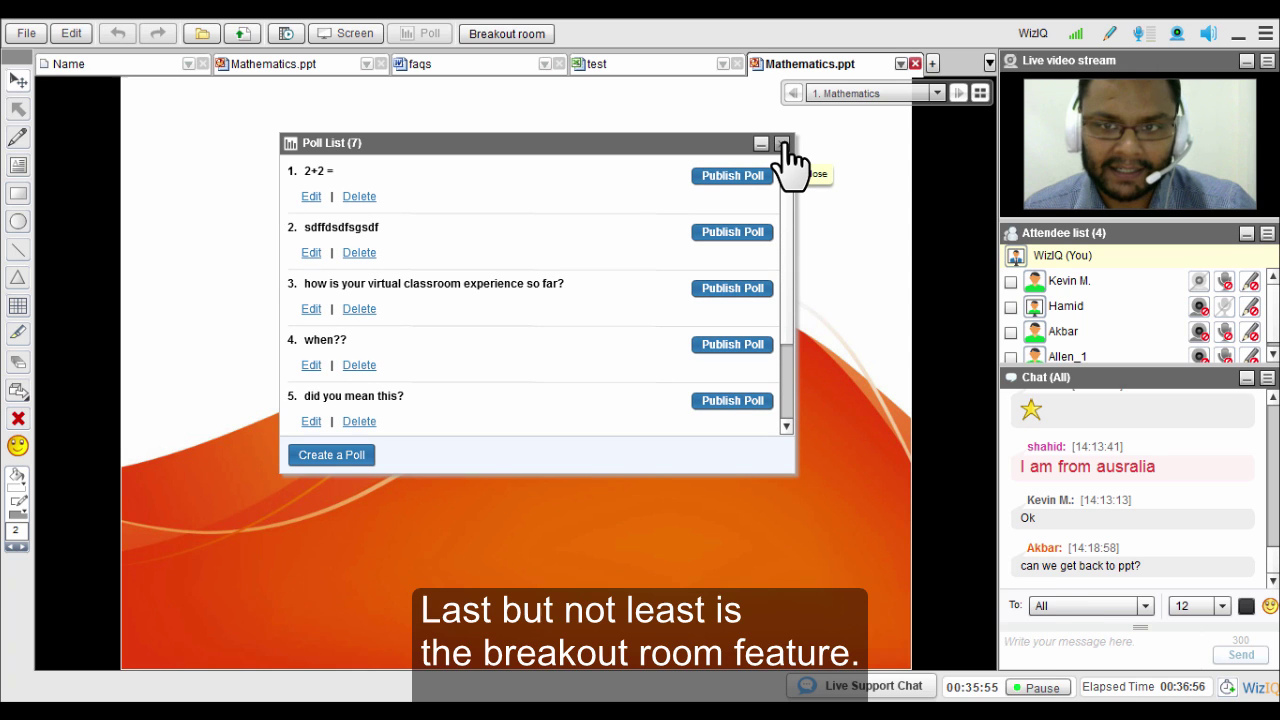
pyautogui.click(783, 146)
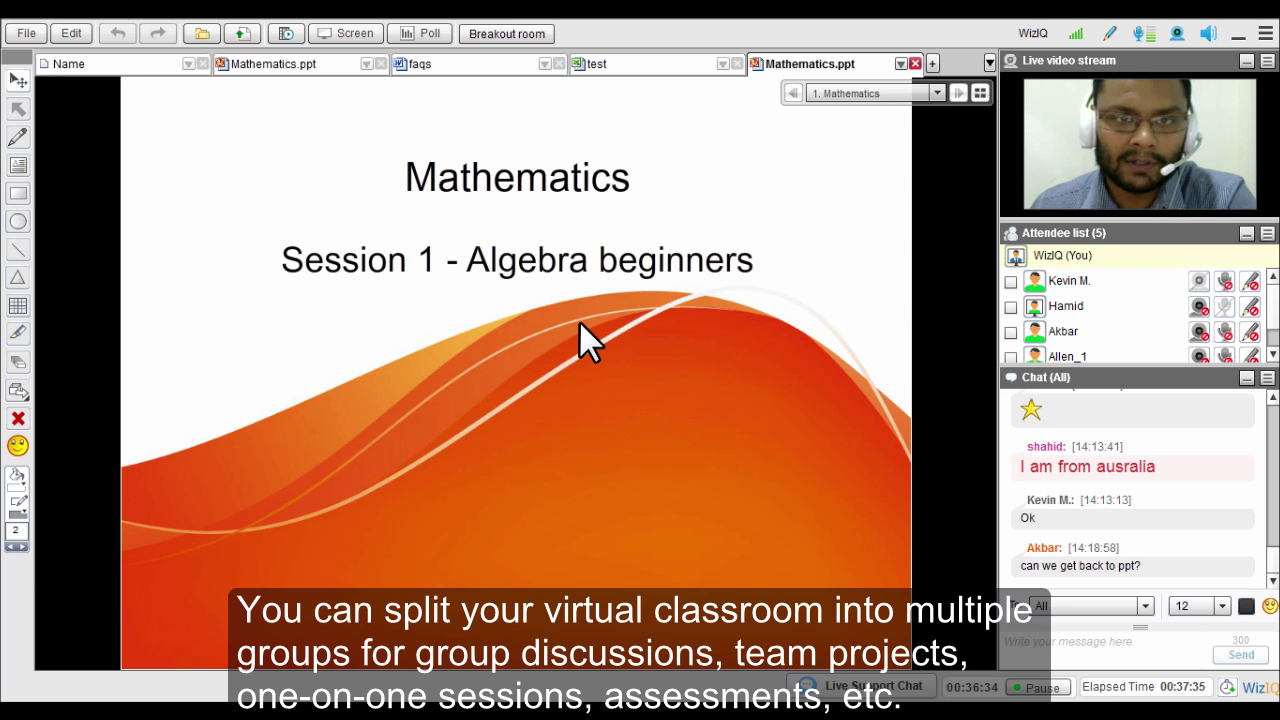
pyautogui.click(502, 42)
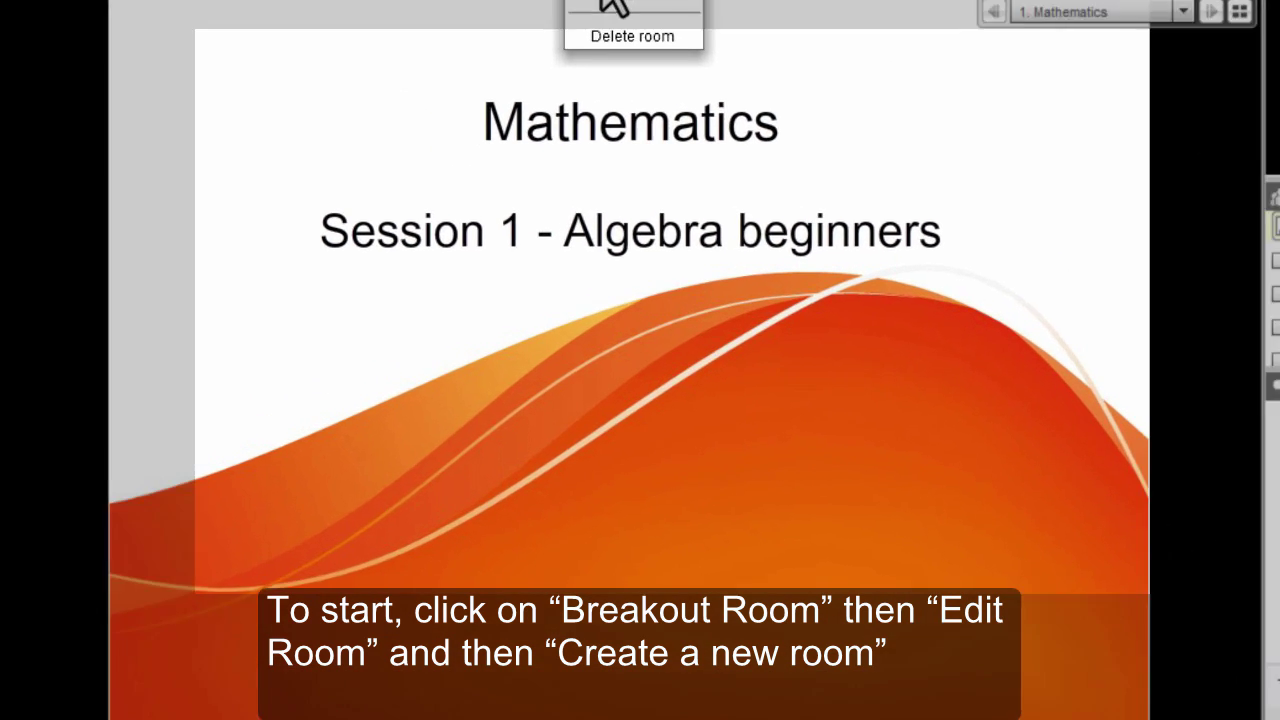
pyautogui.click(522, 36)
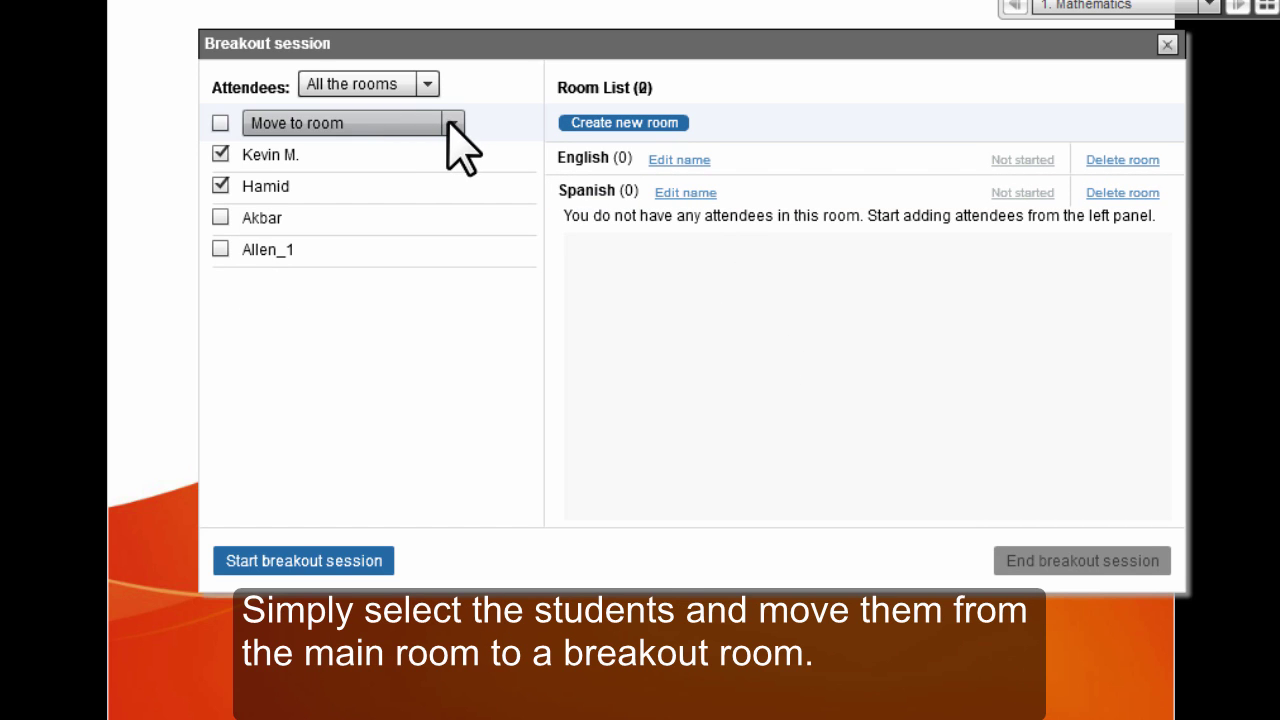
pyautogui.click(450, 123)
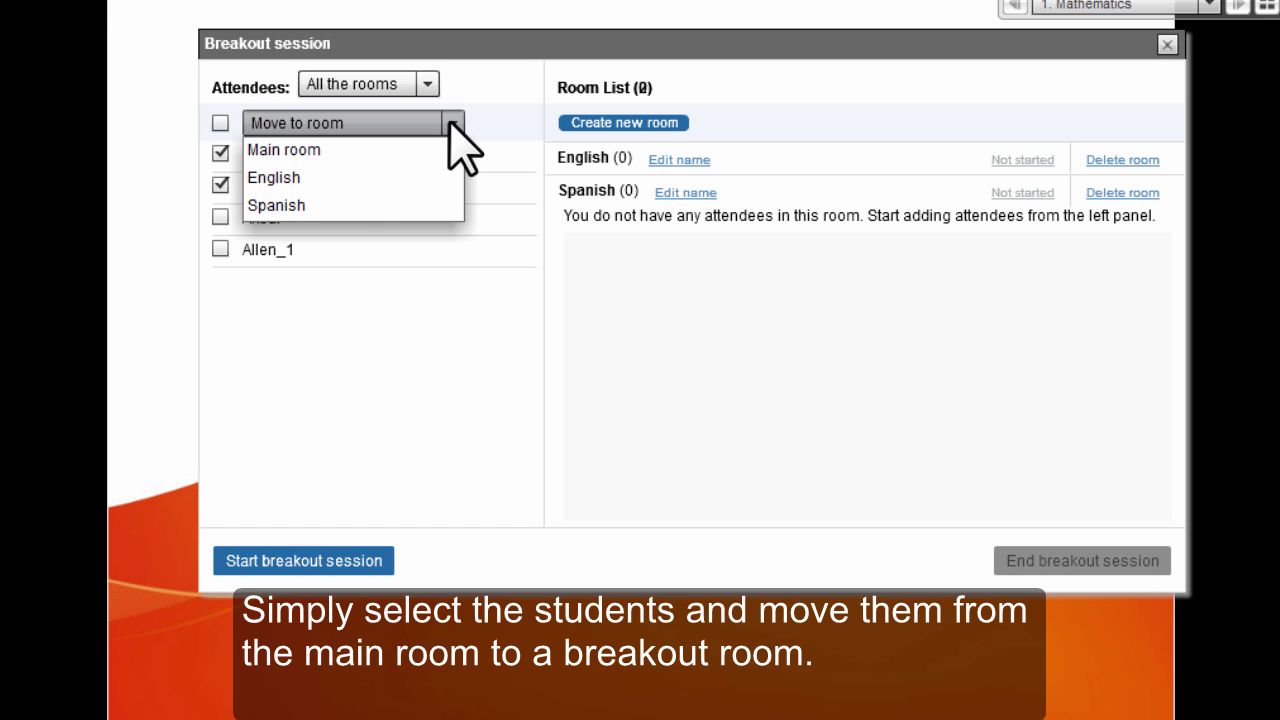
pyautogui.click(330, 206)
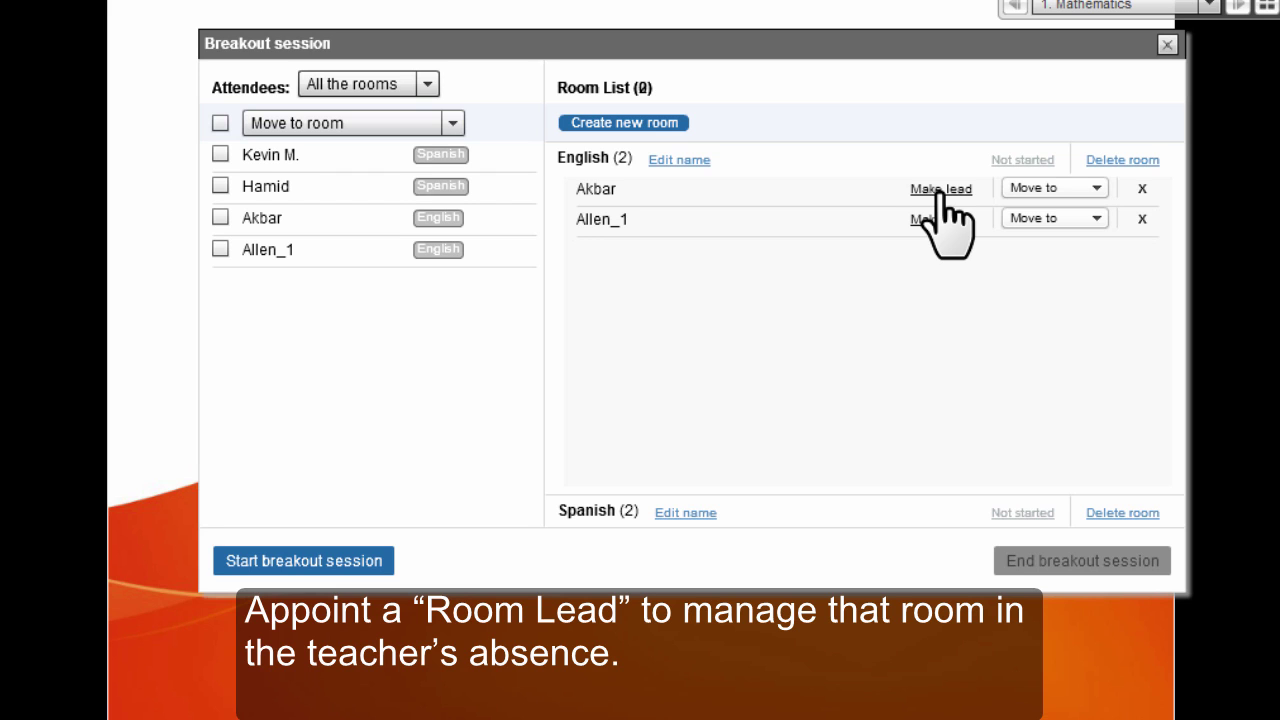
pyautogui.click(940, 190)
pyautogui.click(357, 561)
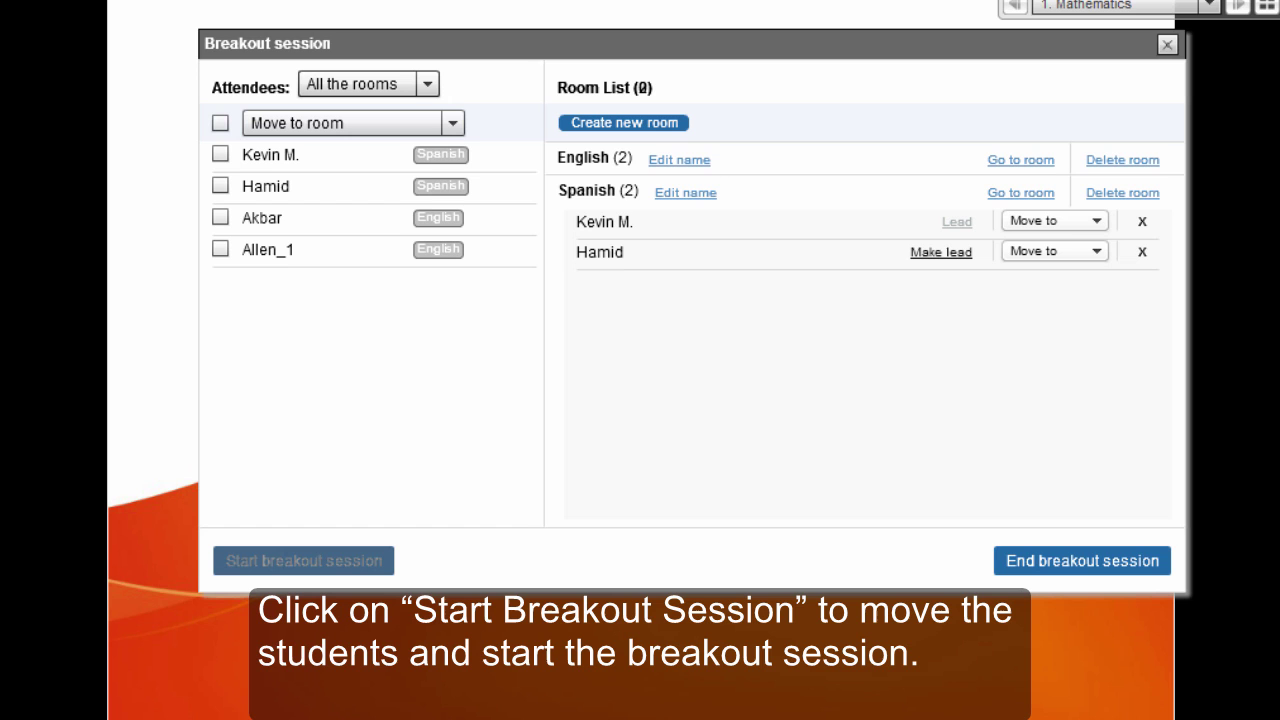
pyautogui.click(1040, 168)
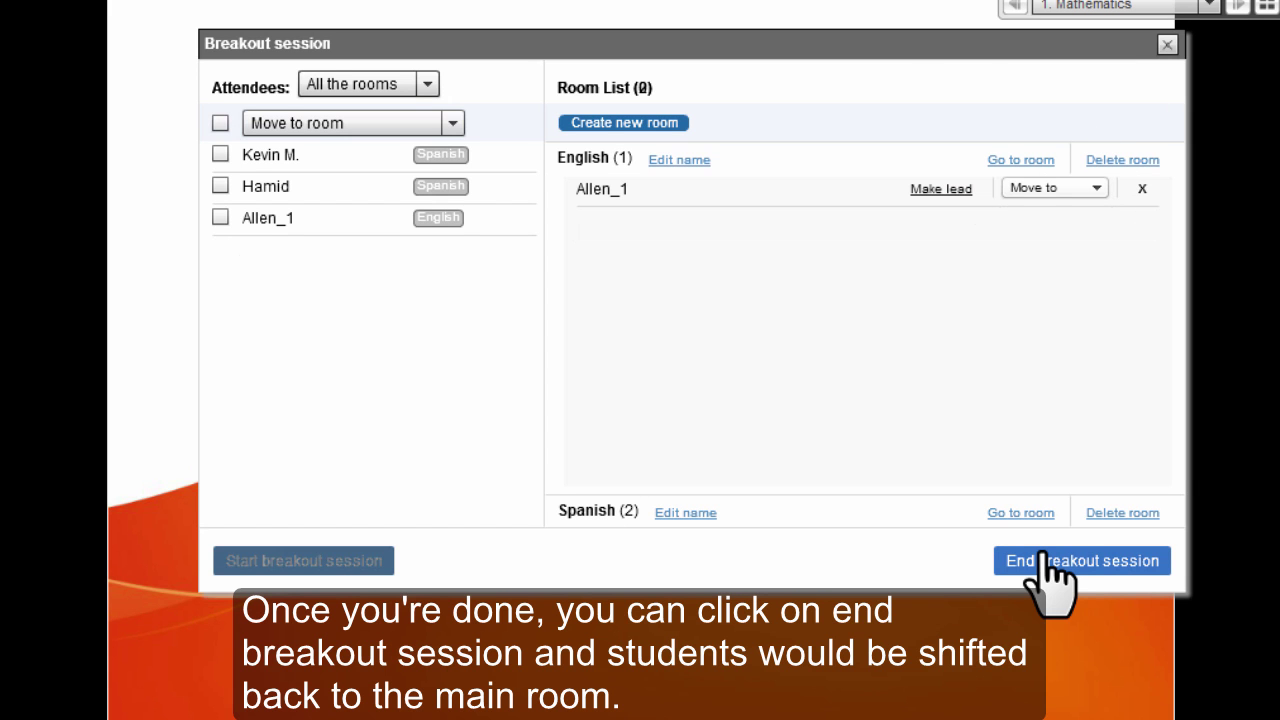
pyautogui.click(1044, 563)
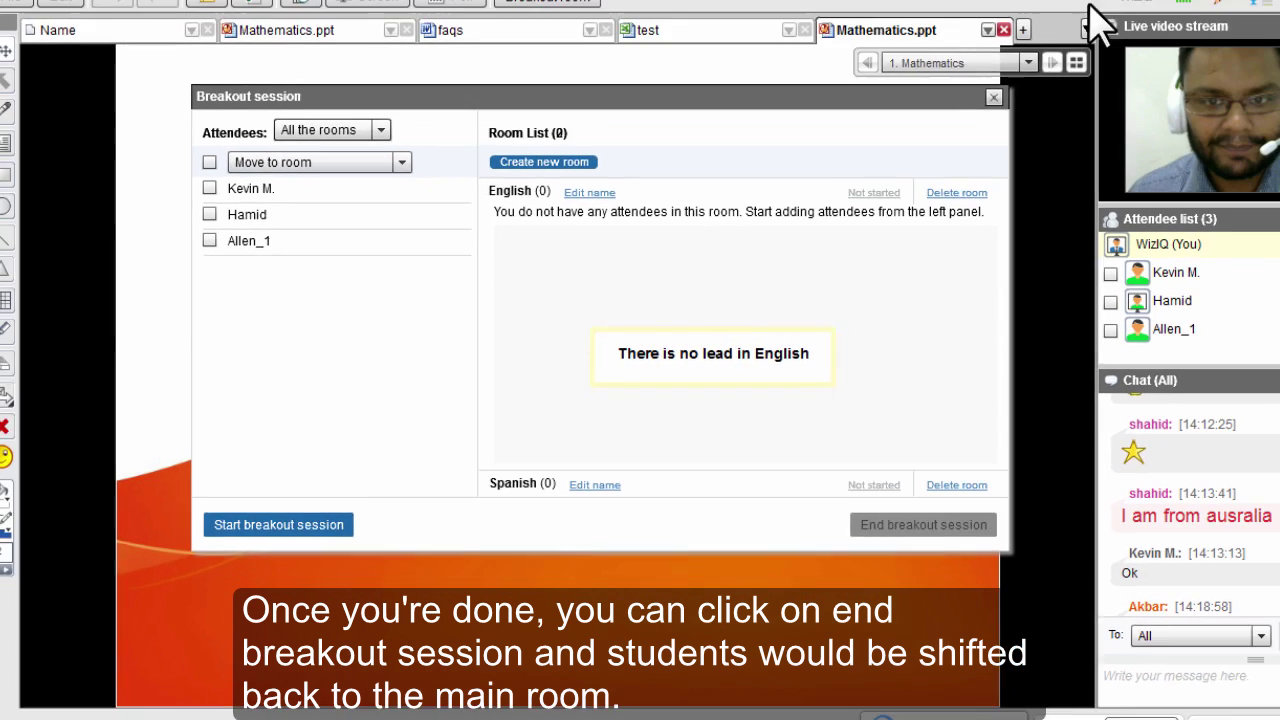
pyautogui.click(1167, 44)
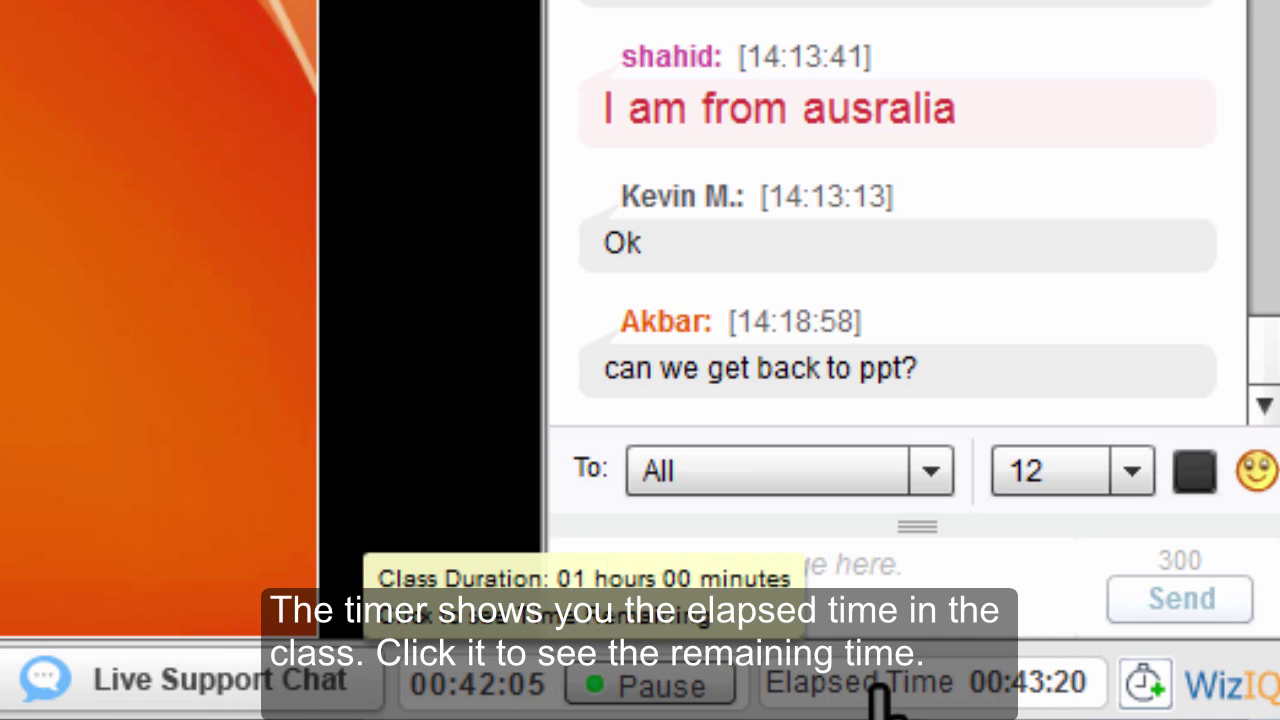
# Step: Switch the timer to Time Remaining and extend the class to 1 hour 15 minutes
pyautogui.click(880, 703)
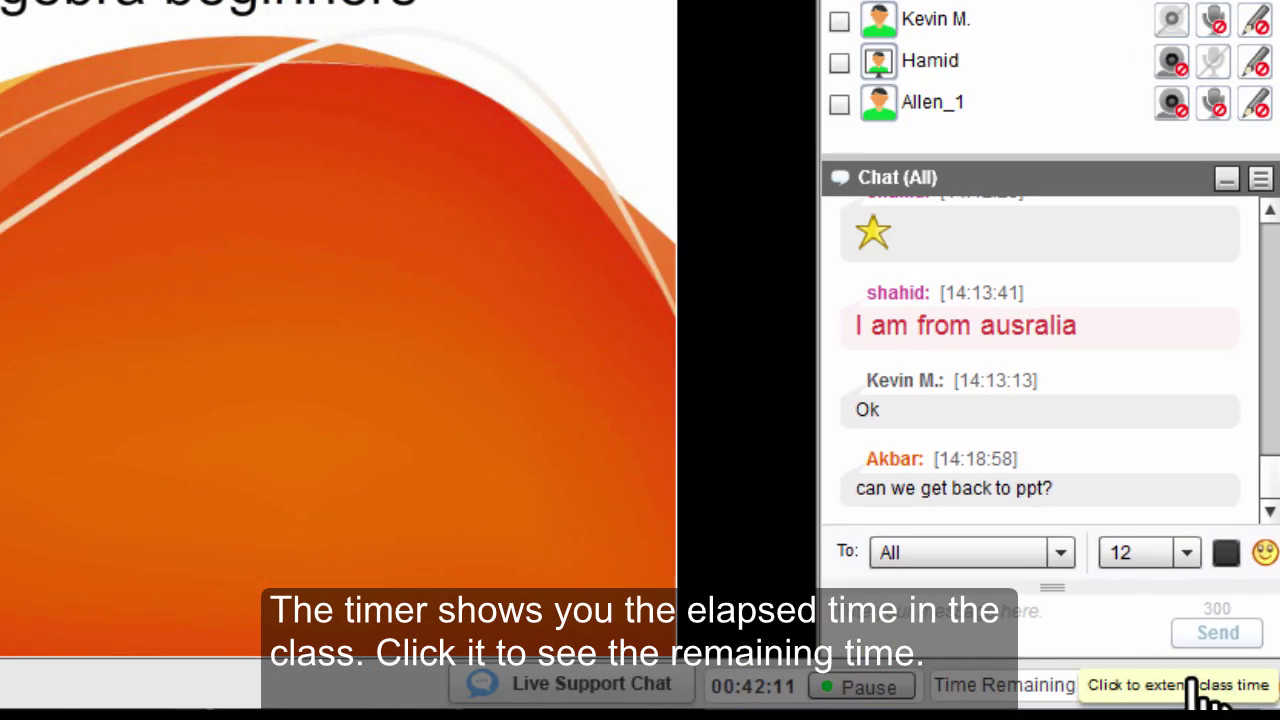
pyautogui.click(1192, 684)
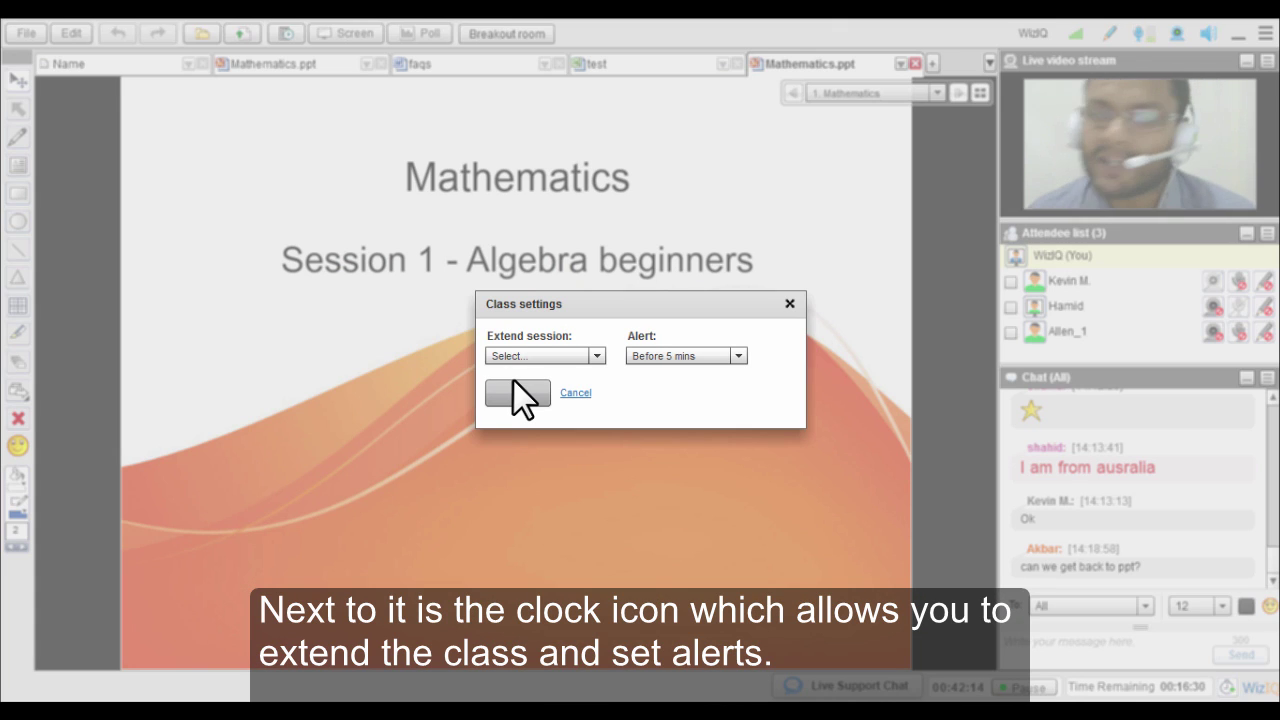
pyautogui.click(567, 354)
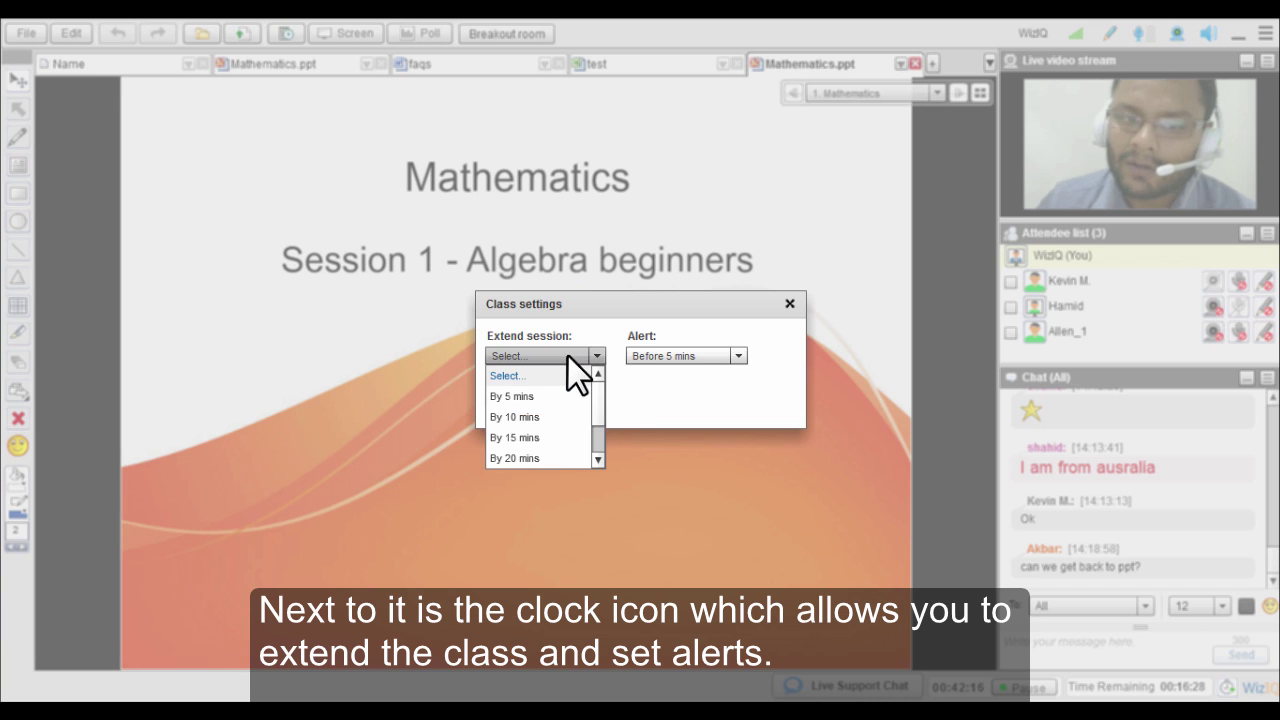
pyautogui.moveTo(597, 399); pyautogui.dragTo(595, 446)
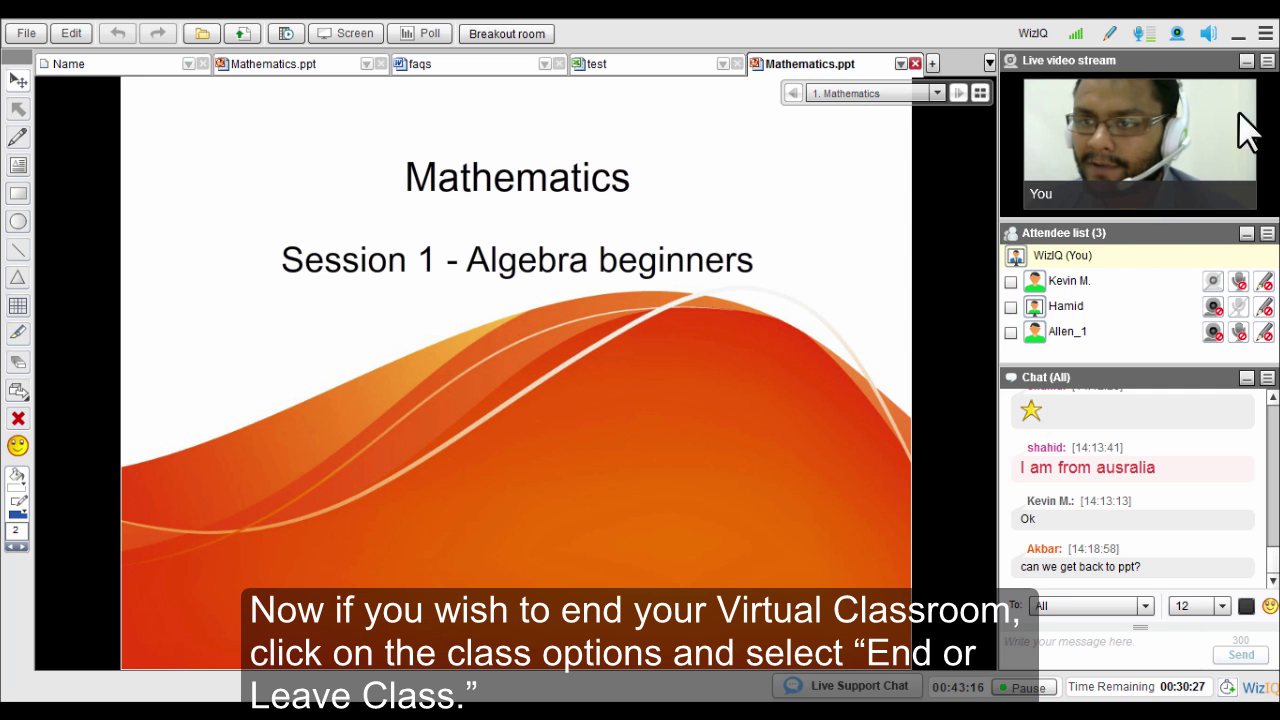
# Step: End the class for everyone from Class Options > End or Leave Class, confirming with Yes
pyautogui.click(1265, 36)
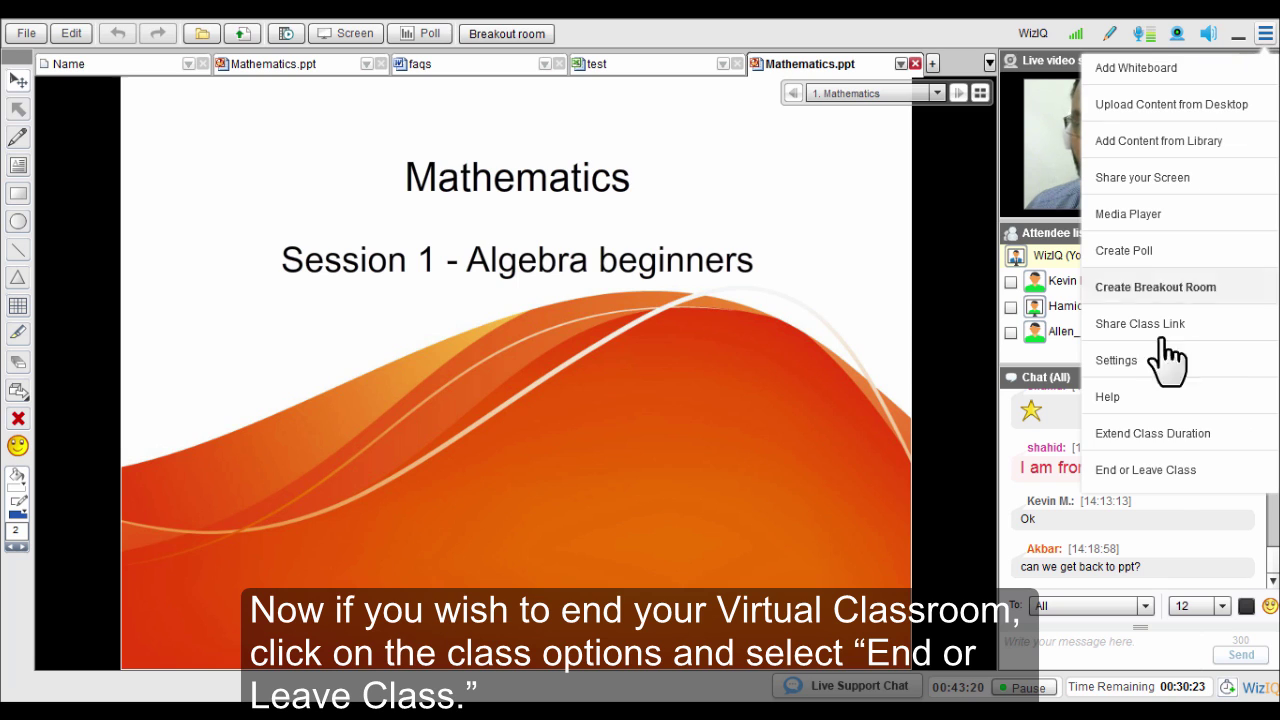
pyautogui.click(1150, 470)
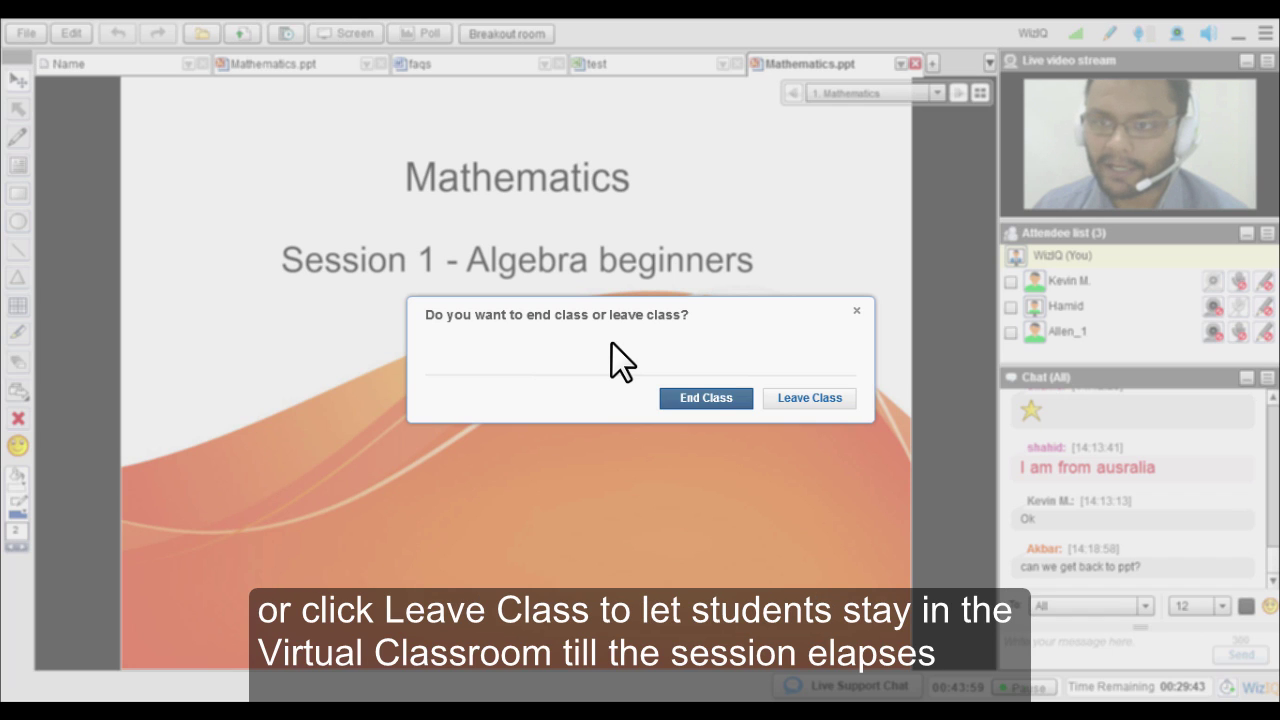
pyautogui.click(714, 404)
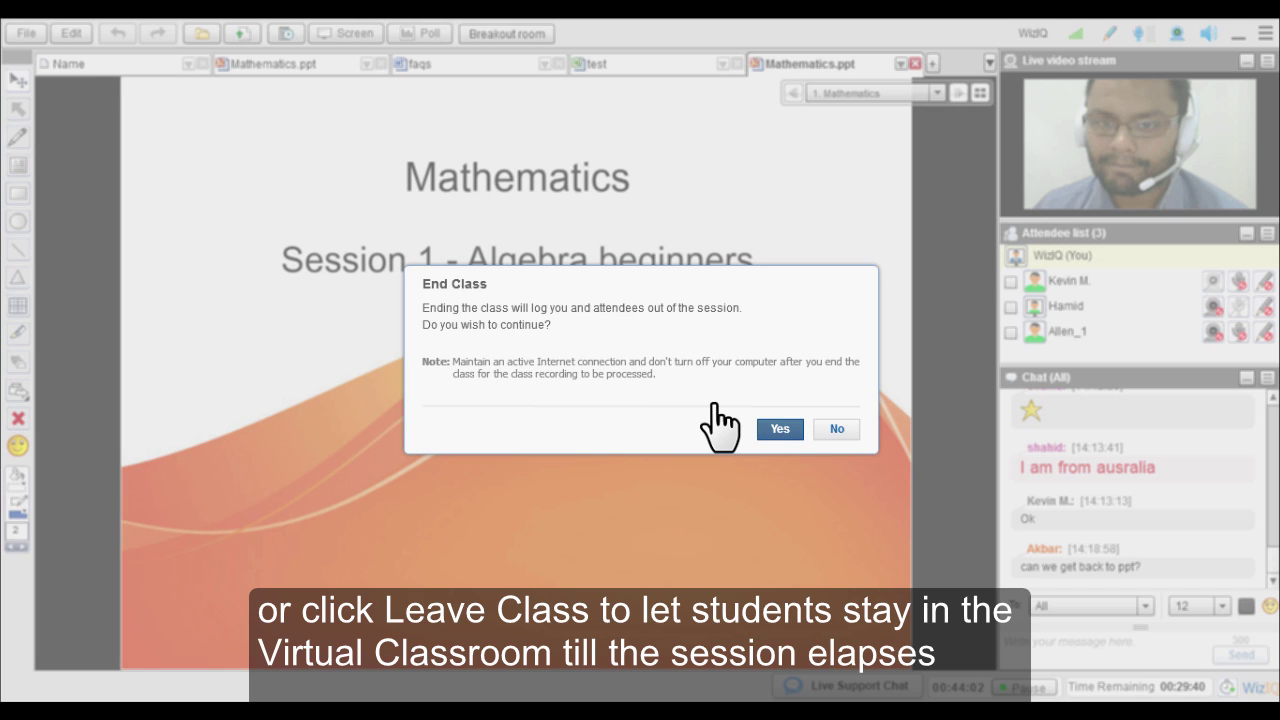
pyautogui.click(780, 428)
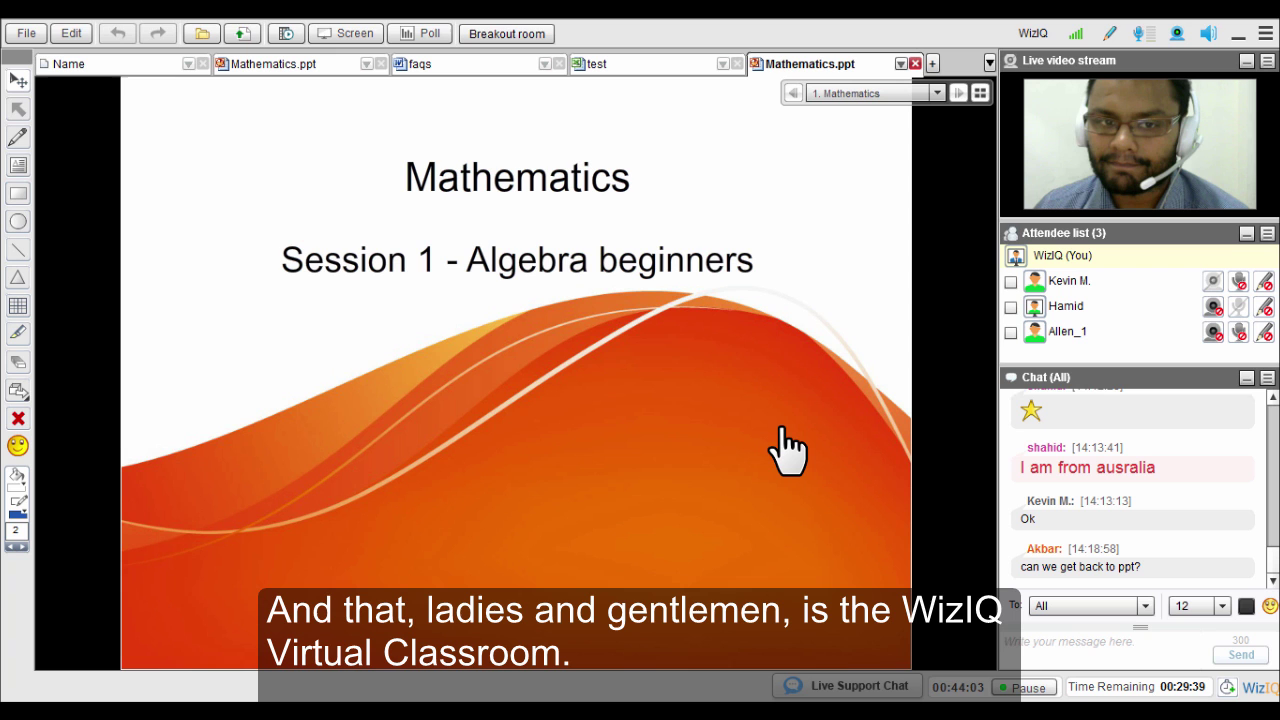